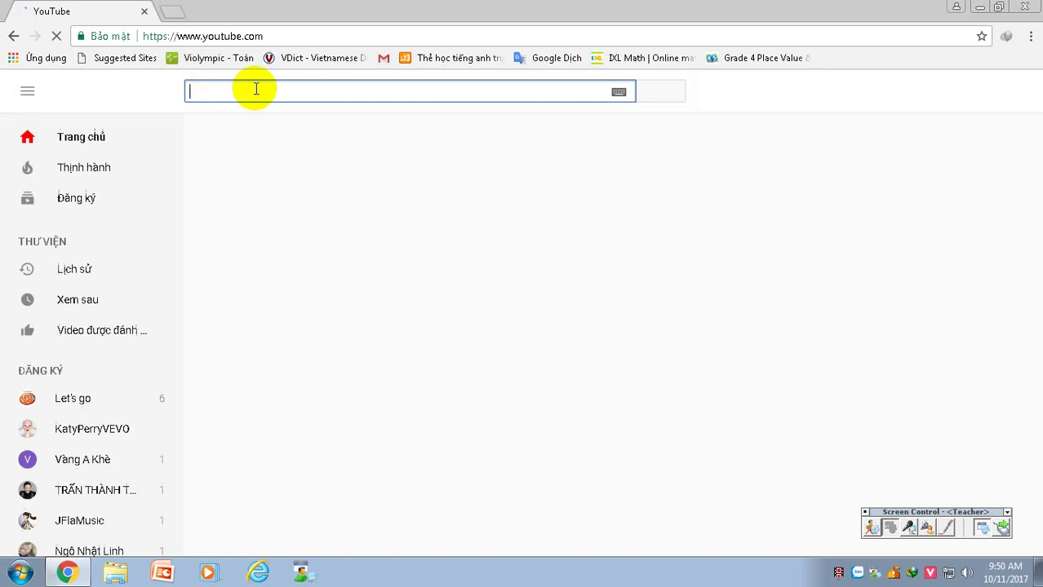
# Step: Search YouTube for the teacher's "Học cùng con yêu" channel and open its list of uploaded videos
pyautogui.write('nguye')
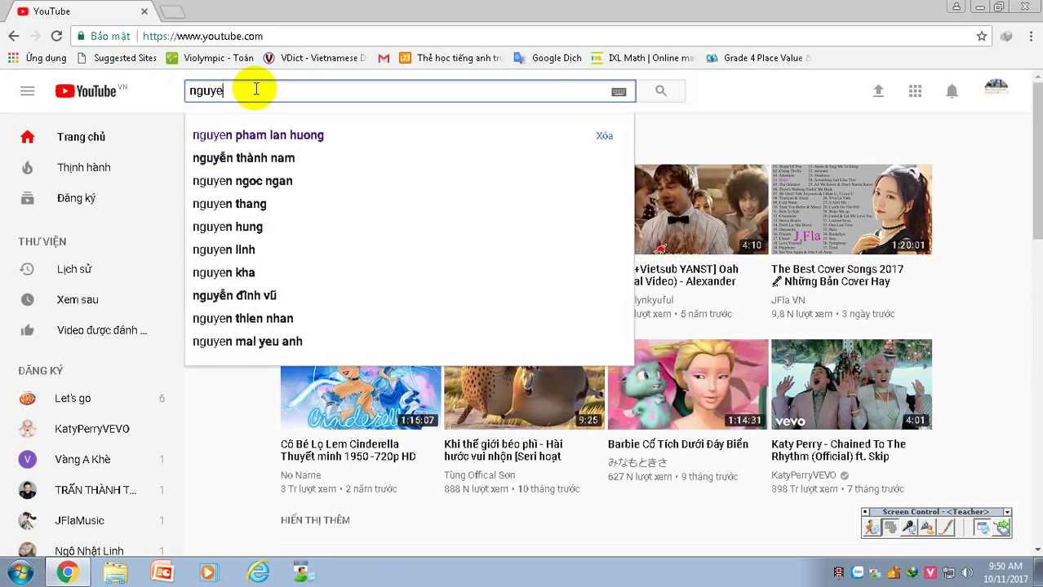
pyautogui.click(273, 135)
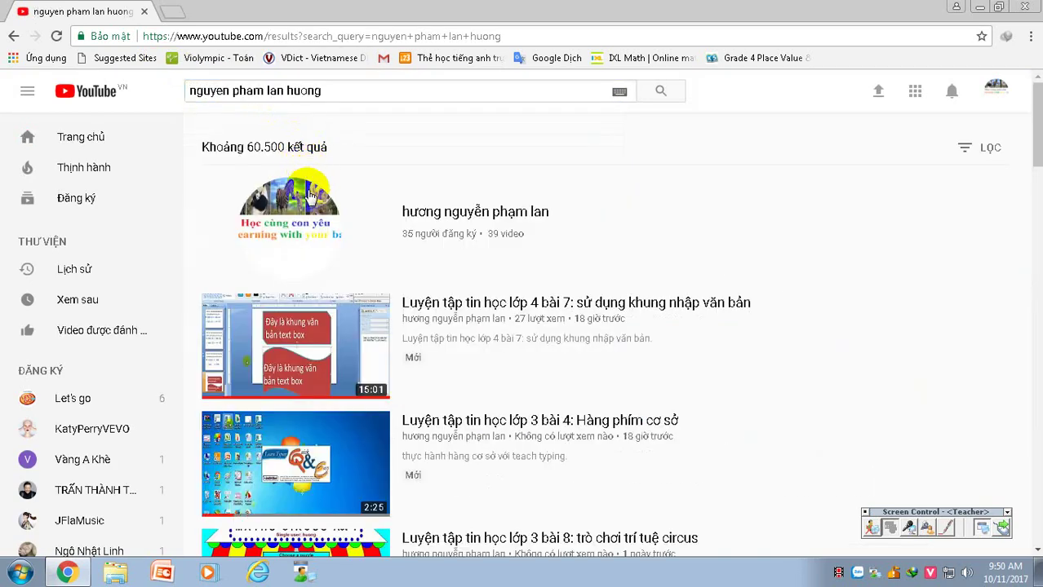
pyautogui.click(298, 211)
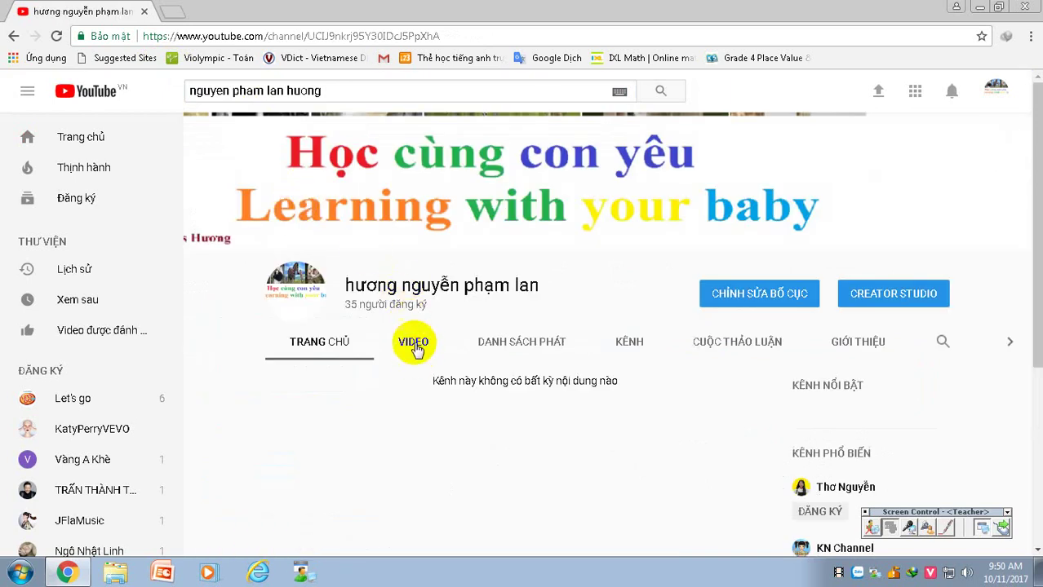
pyautogui.click(413, 343)
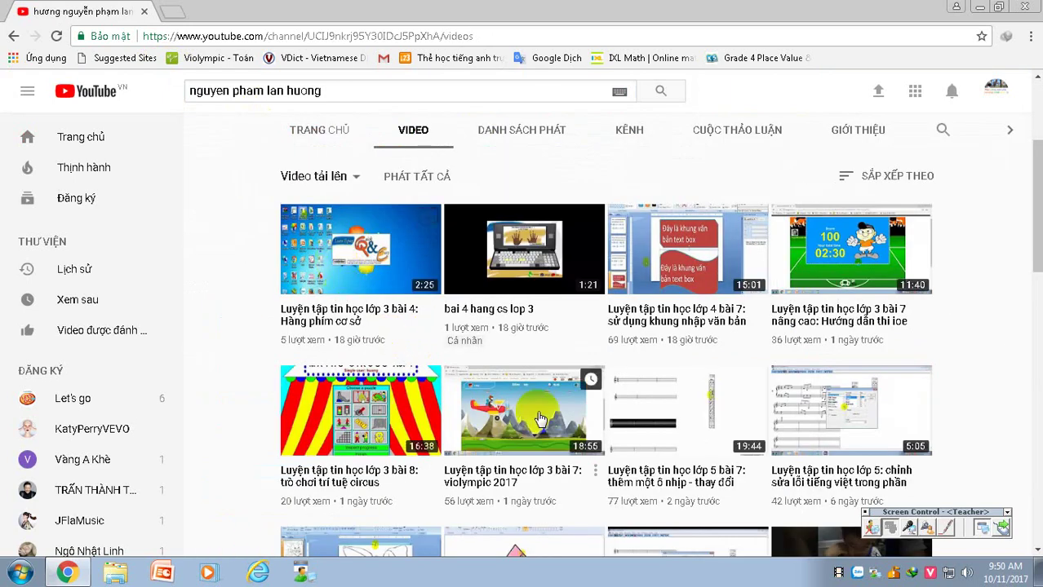
# Step: Open the video "Luyện tập tin học lớp 5 bài 7: thêm một ô nhịp - thay đổi hóa biểu" and follow the MediaFire link in its comments
pyautogui.click(692, 419)
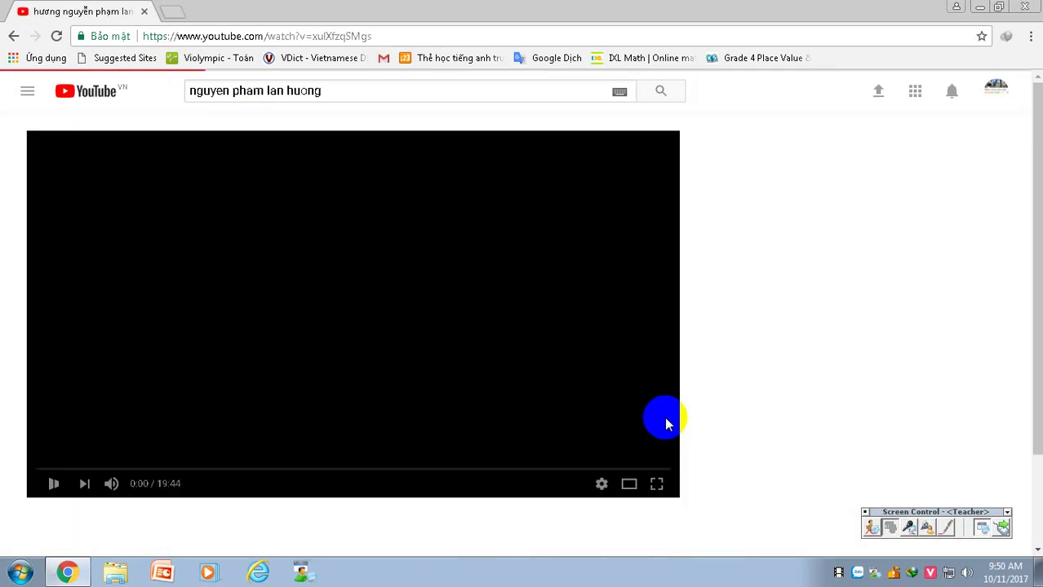
pyautogui.scroll(-3, 1038, 245)
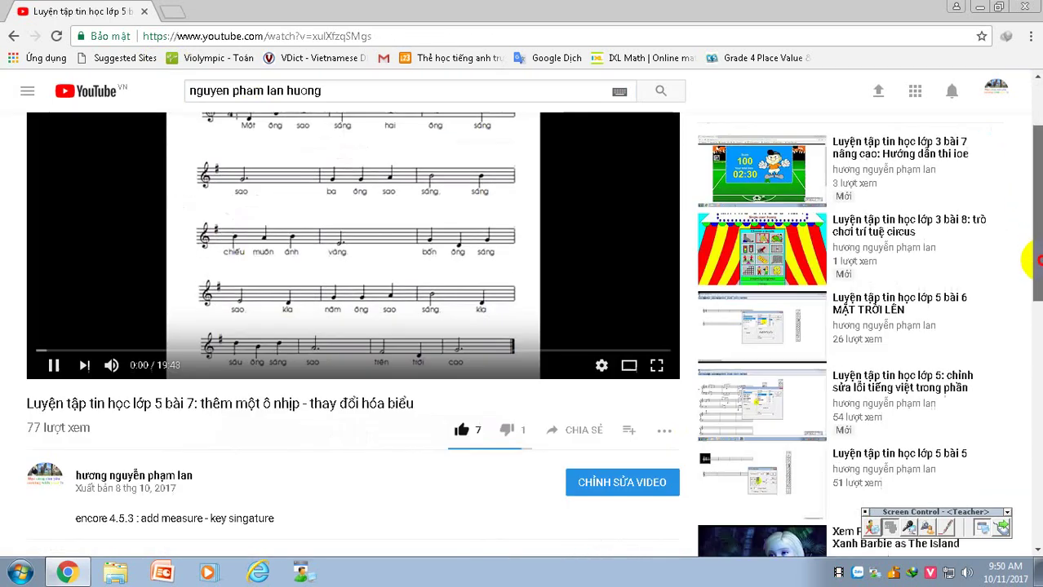
pyautogui.scroll(-2, 966, 345)
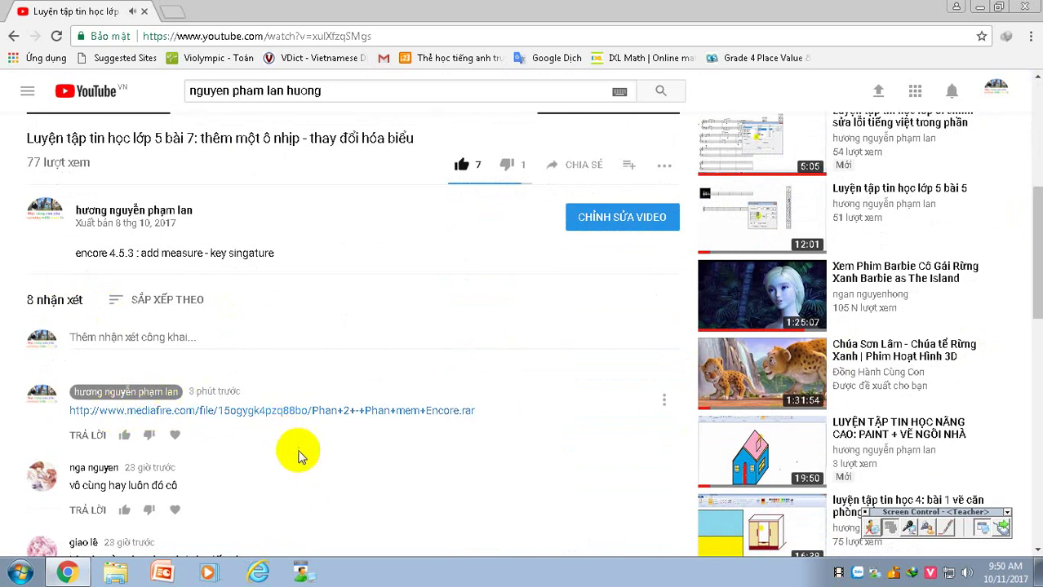
pyautogui.click(278, 412)
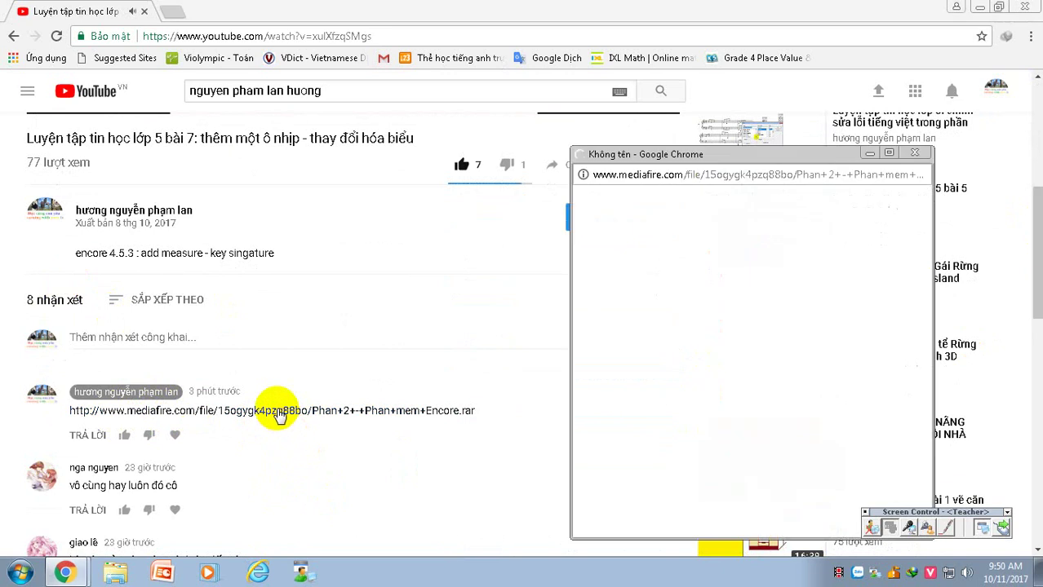
# Step: Pause the lesson video, minimize the YouTube window and maximize the MediaFire window
pyautogui.click(1031, 175)
pyautogui.scroll(5, 1032, 175)
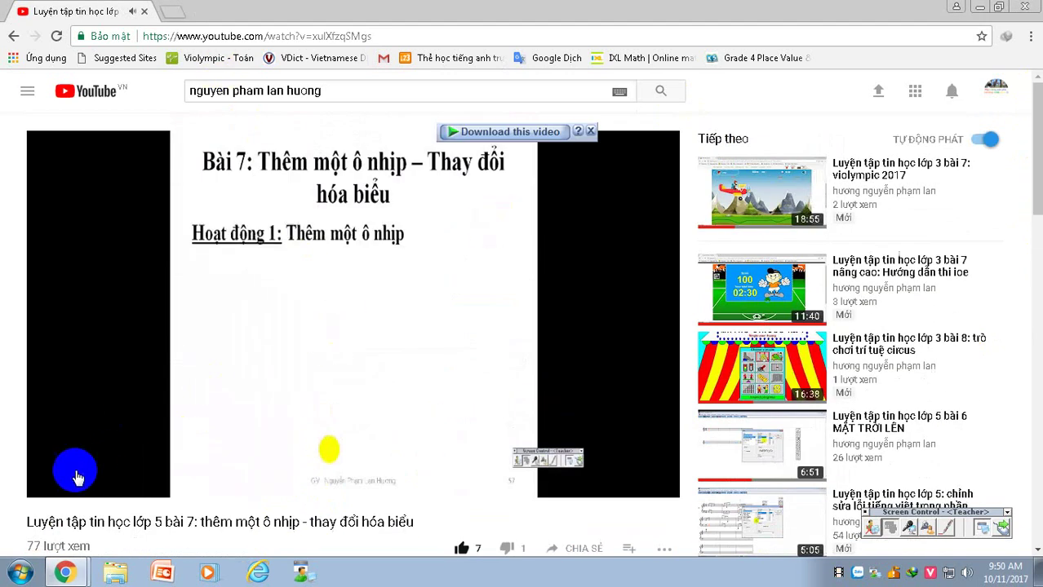
pyautogui.click(51, 484)
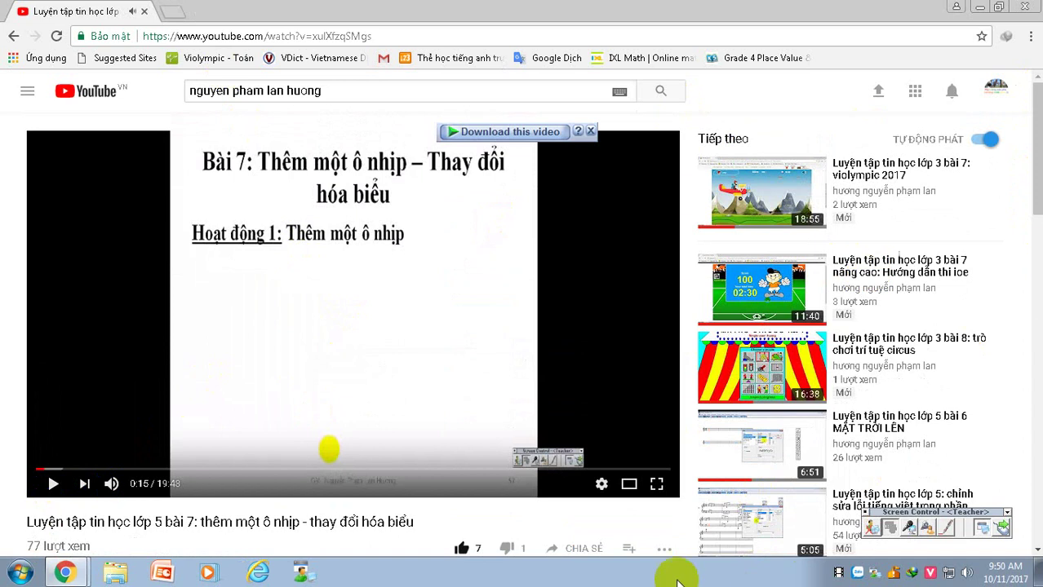
pyautogui.click(979, 7)
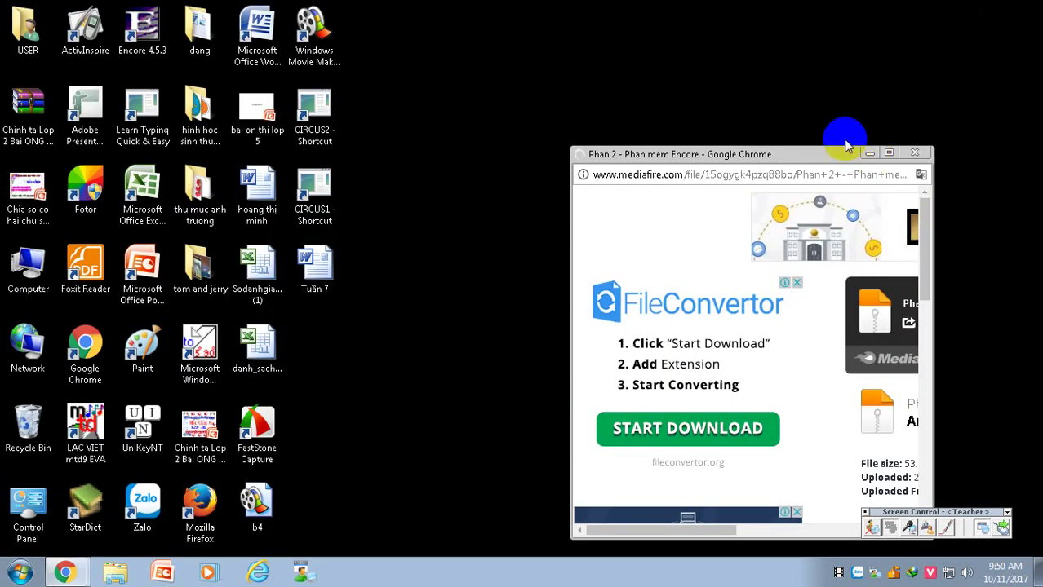
pyautogui.moveTo(812, 155); pyautogui.dragTo(694, 95)
pyautogui.click(769, 95)
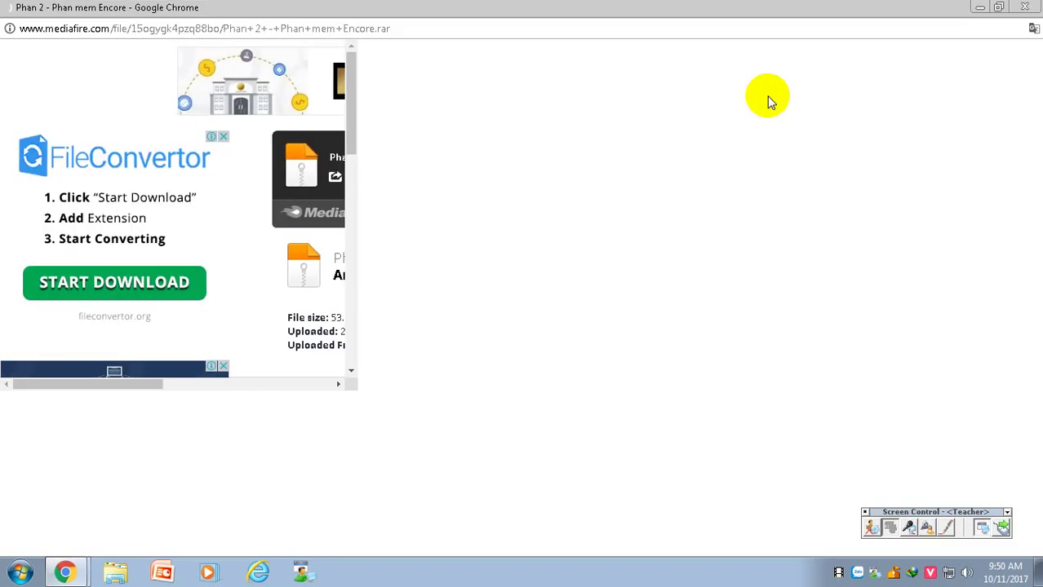
# Step: Request the download of the archive Phan 2 - Phan mem Encore.rar from the MediaFire page
pyautogui.click(726, 167)
pyautogui.click(726, 168)
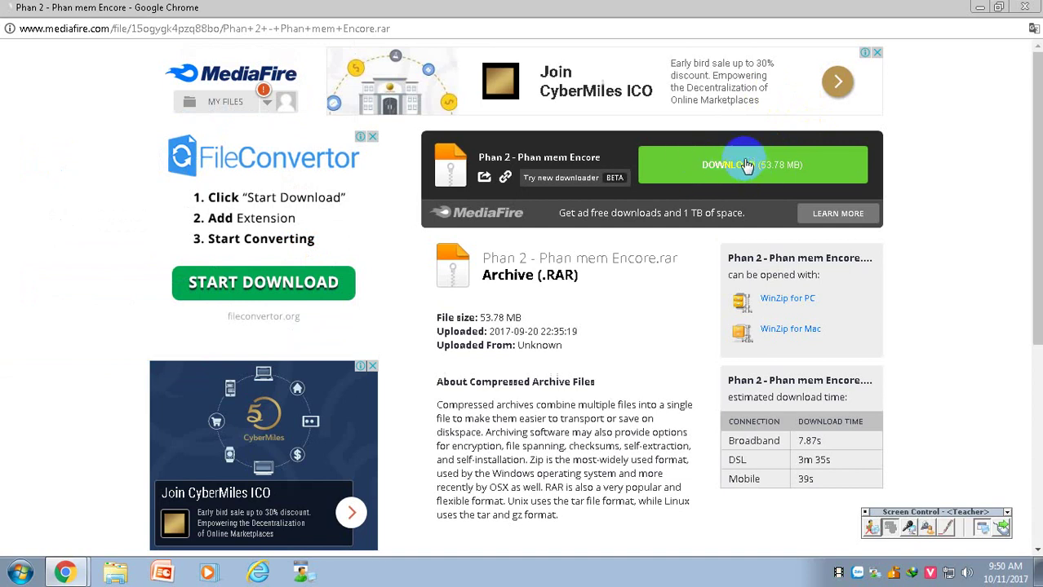
pyautogui.click(730, 171)
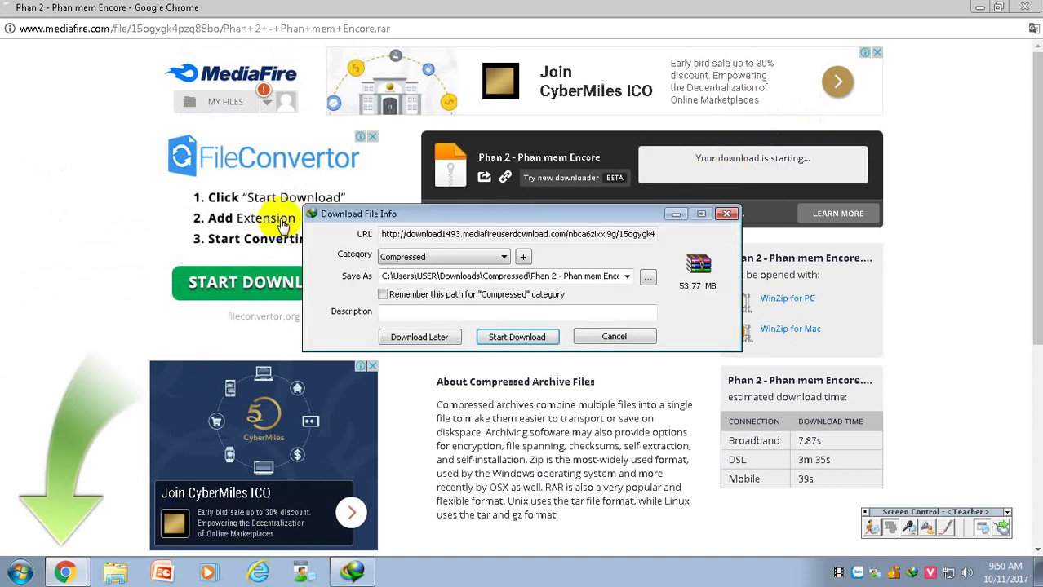
# Step: Set the archive's save location to drive Data1 (E:) and start the download
pyautogui.click(647, 277)
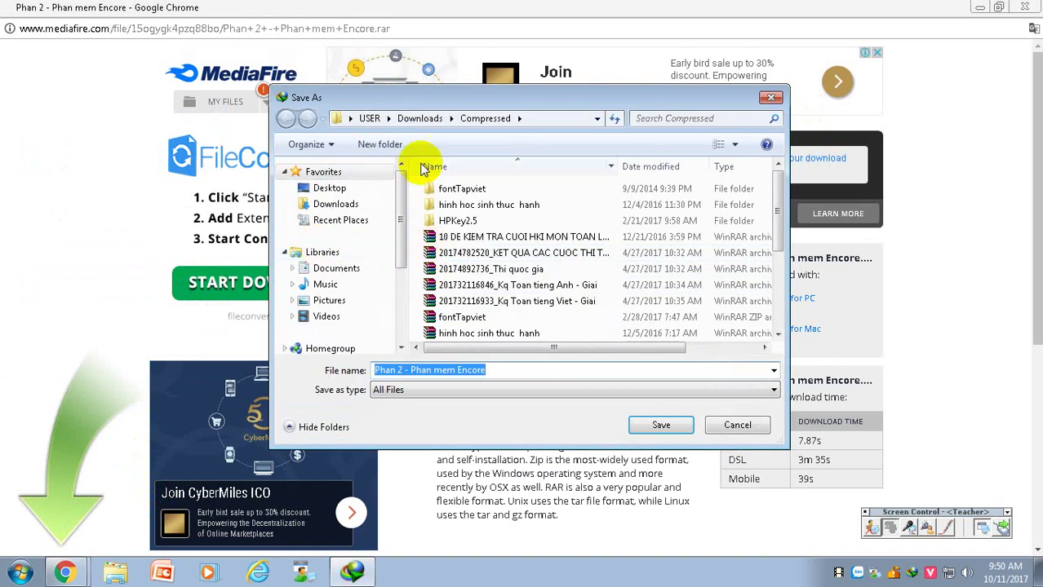
pyautogui.click(323, 206)
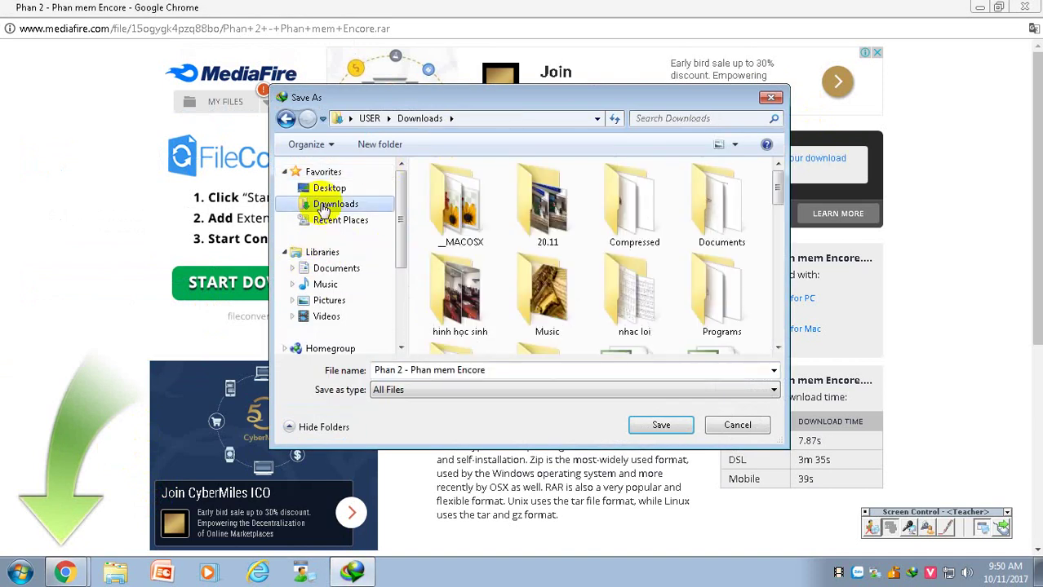
pyautogui.moveTo(781, 196)
pyautogui.mouseDown()
pyautogui.moveTo(785, 275)
pyautogui.moveTo(775, 205)
pyautogui.mouseUp()
pyautogui.moveTo(397, 237); pyautogui.dragTo(395, 288)
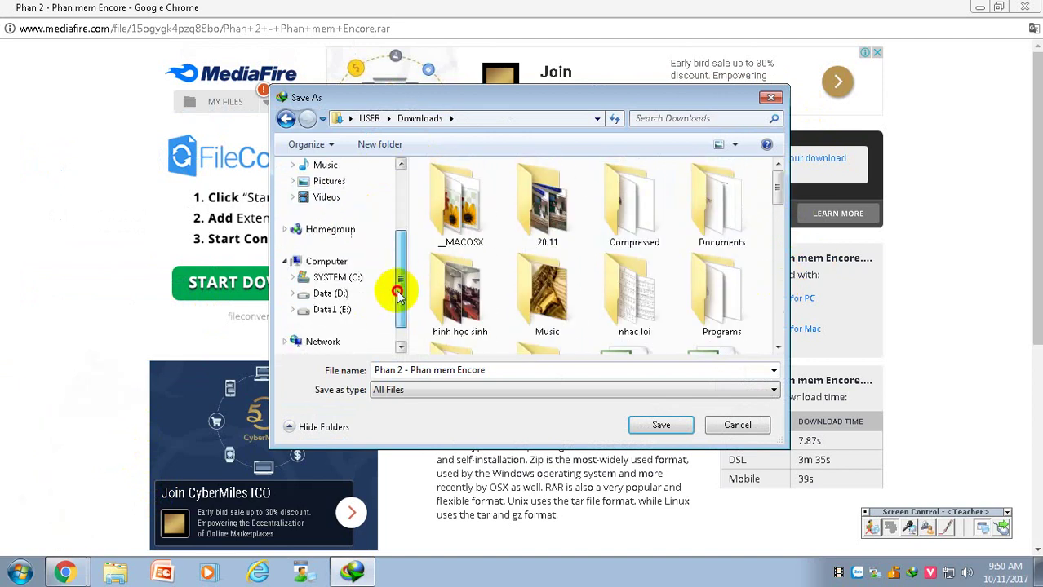
pyautogui.click(333, 279)
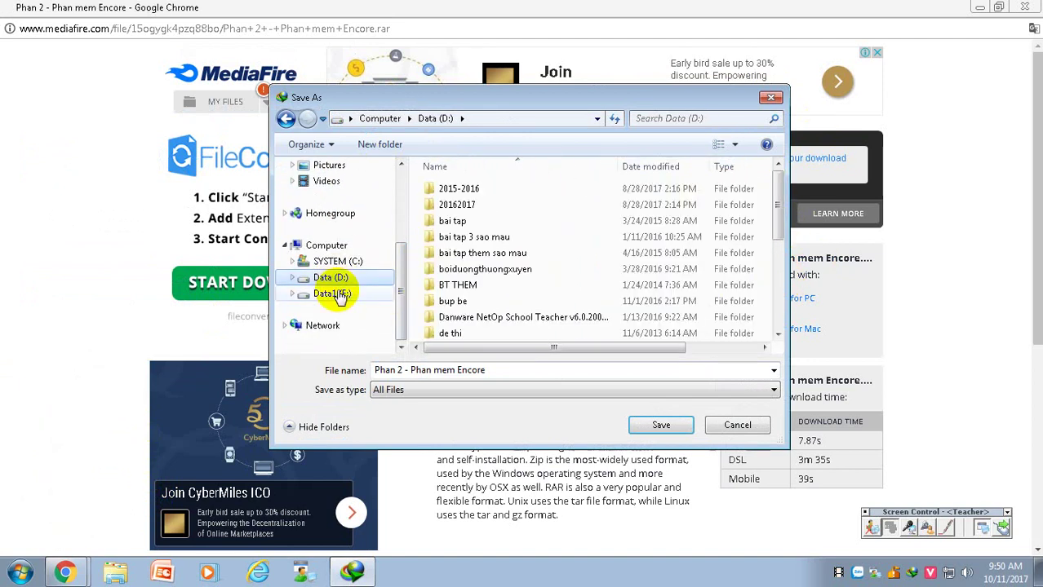
pyautogui.click(336, 293)
pyautogui.click(333, 277)
pyautogui.click(337, 300)
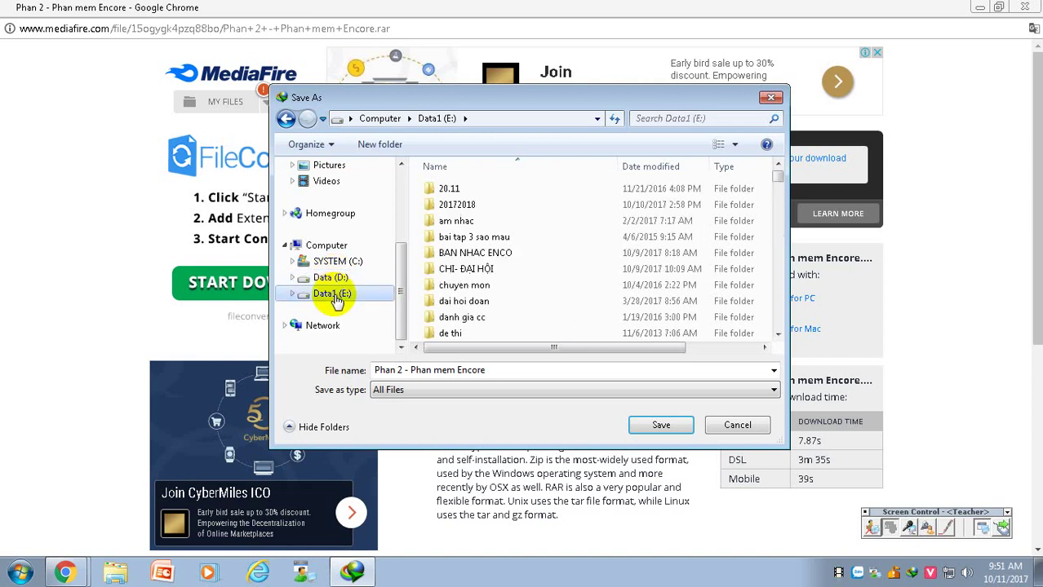
pyautogui.click(659, 426)
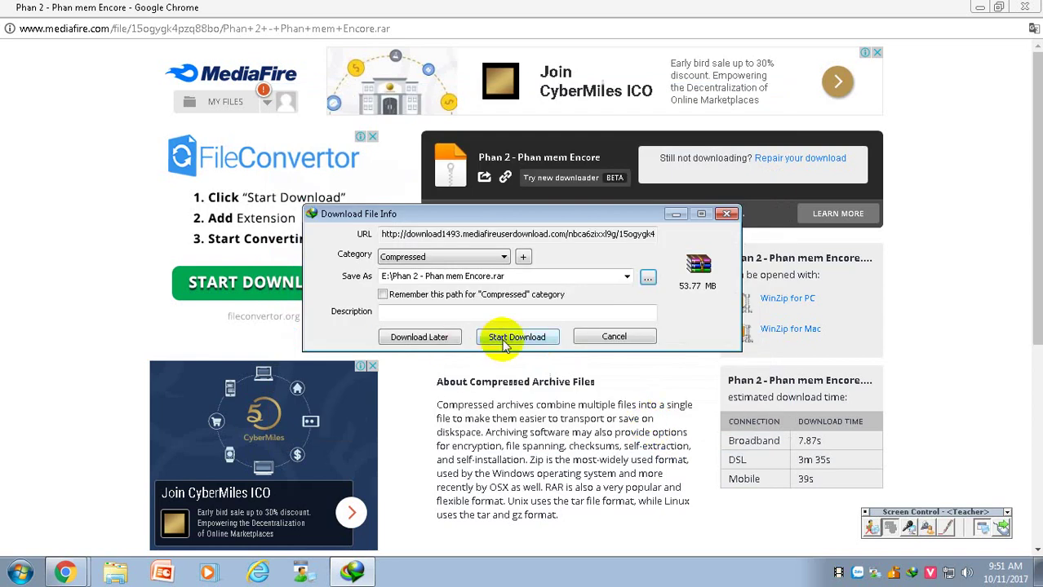
pyautogui.click(502, 341)
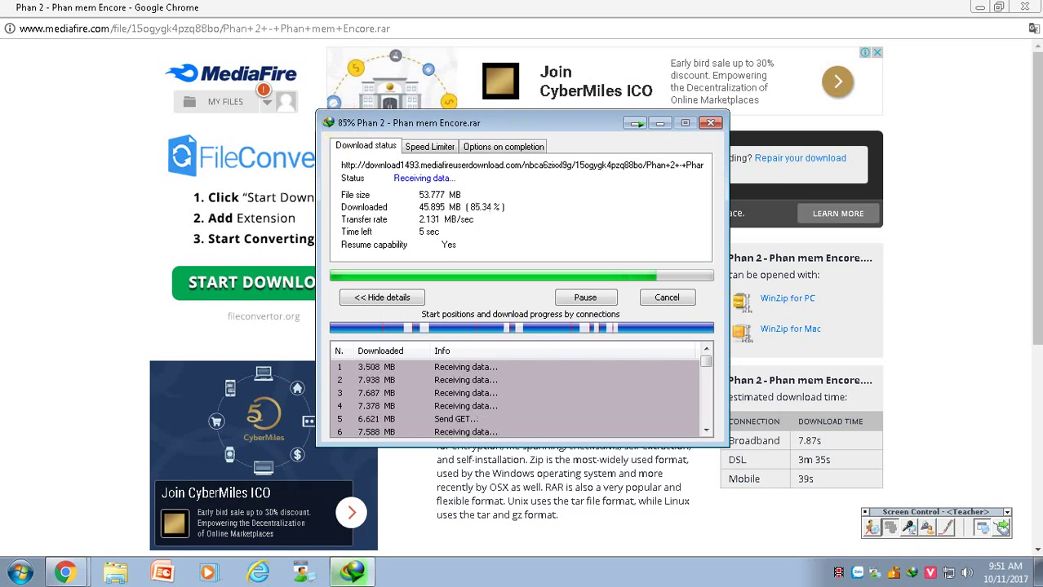
# Step: Close the MediaFire window and open the downloaded archive at its Encore 5.0.3 folder
pyautogui.moveTo(1036, 184); pyautogui.dragTo(1028, 114)
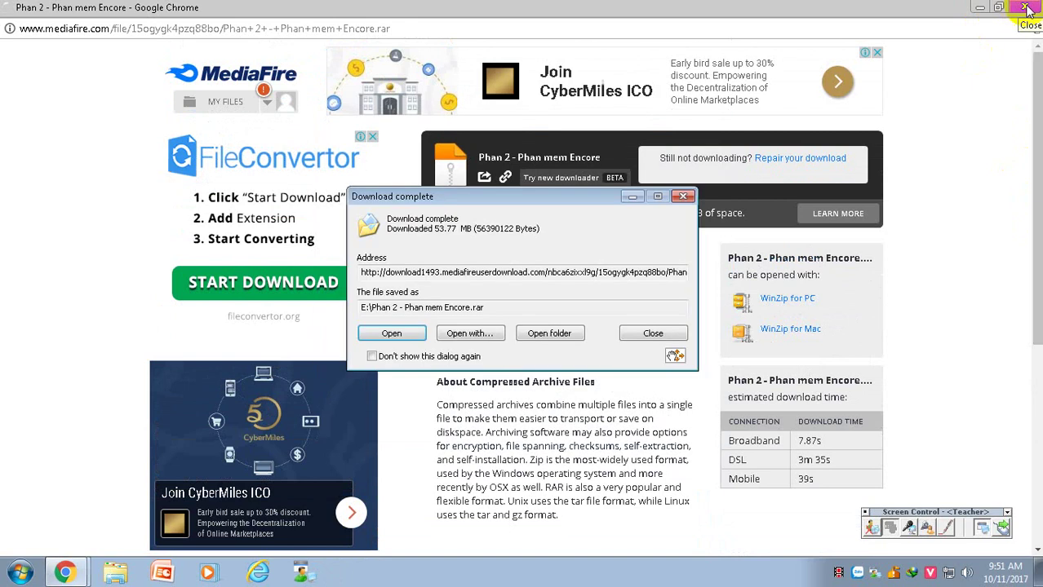
pyautogui.click(1025, 7)
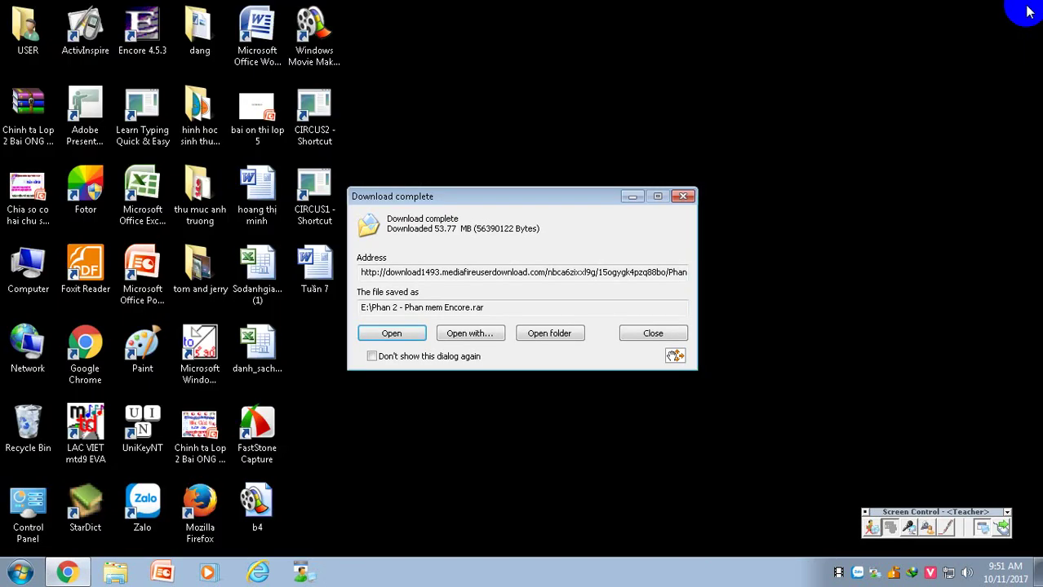
pyautogui.click(392, 334)
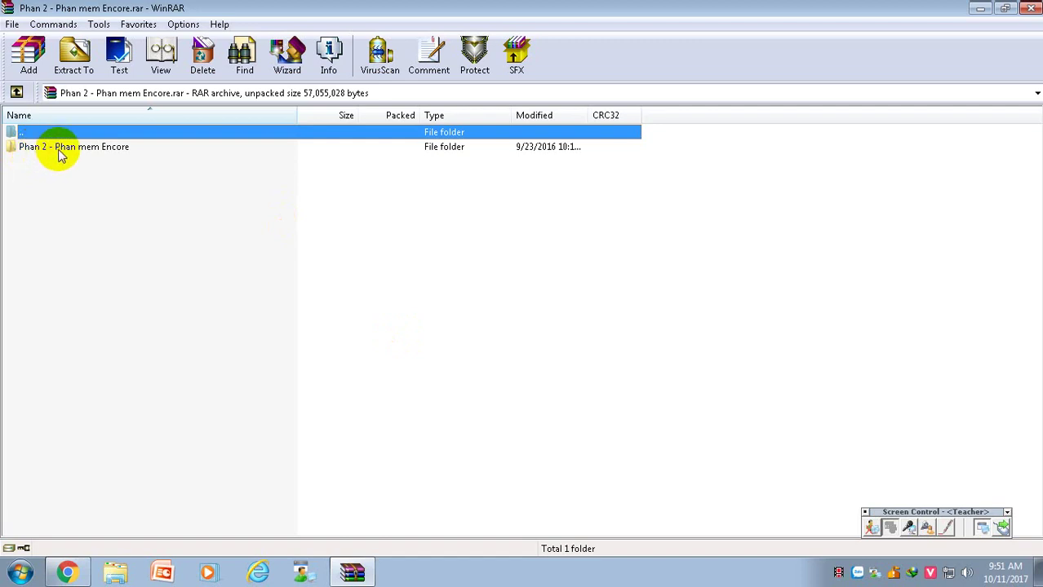
pyautogui.click(64, 155)
pyautogui.doubleClick(63, 155)
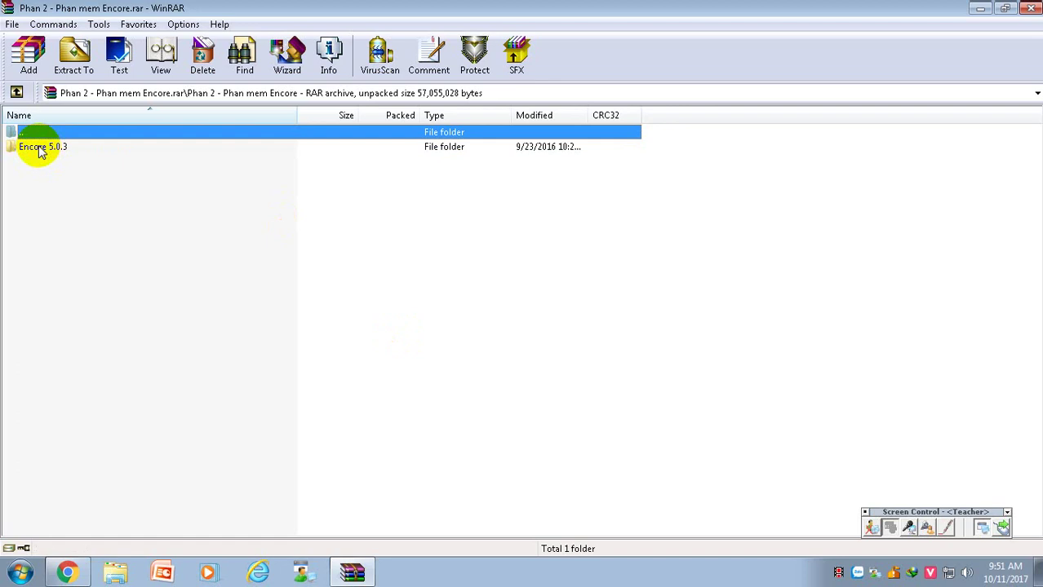
pyautogui.doubleClick(38, 148)
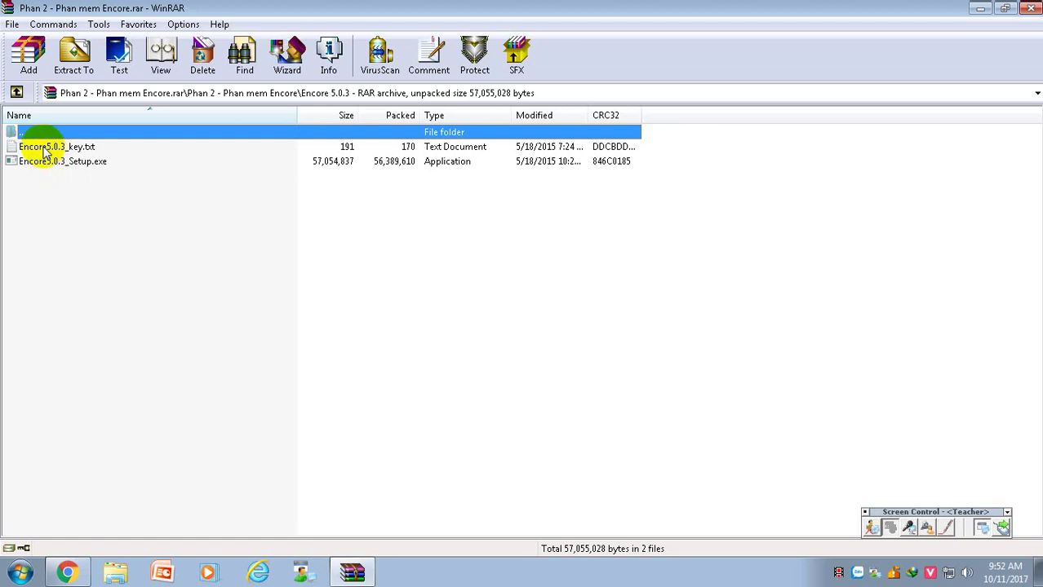
# Step: Open Encore5.0.3_key.txt from the archive and copy the first licence key
pyautogui.click(46, 148)
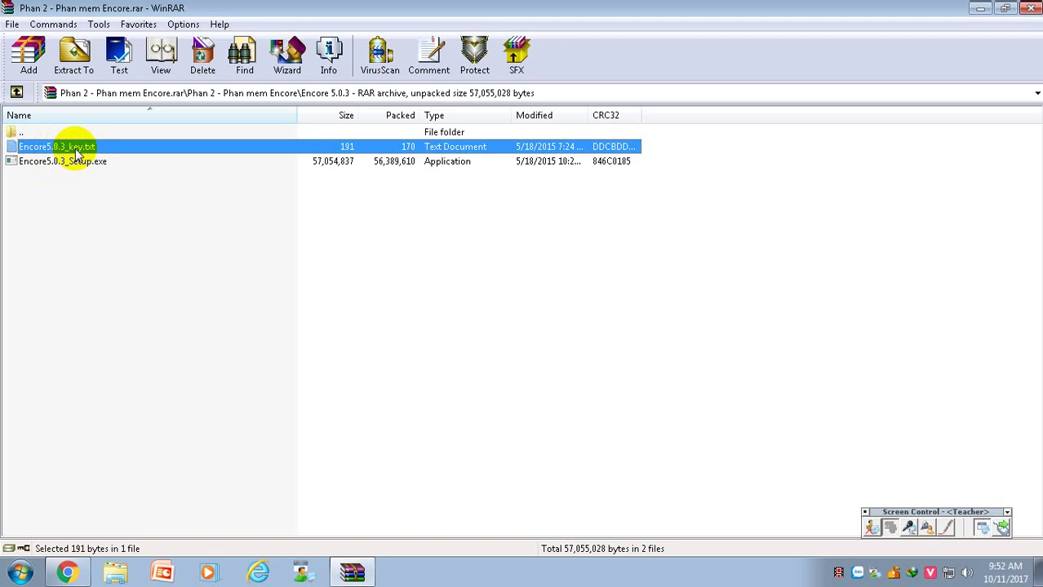
pyautogui.doubleClick(51, 150)
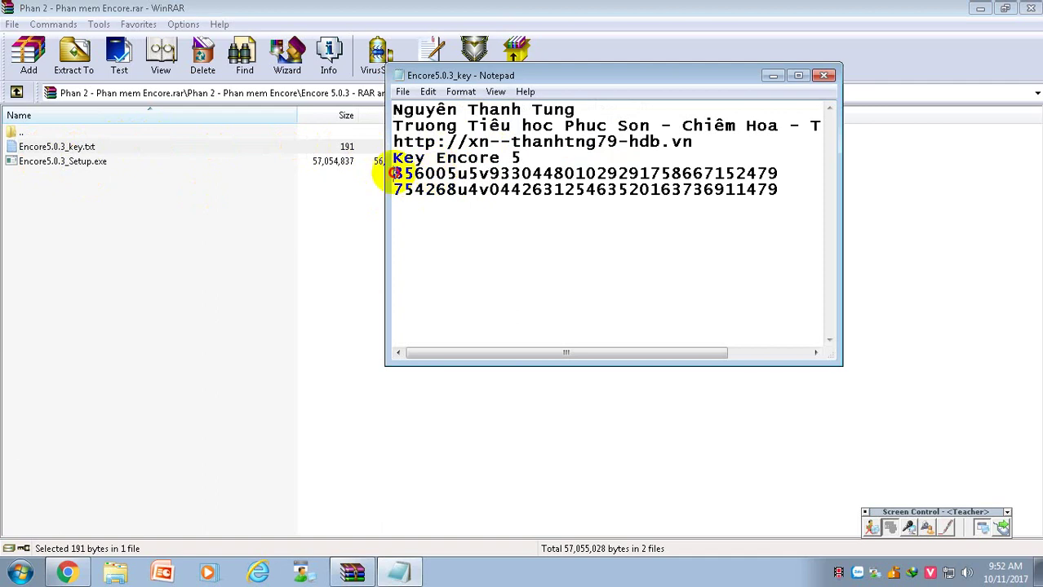
pyautogui.moveTo(395, 173); pyautogui.dragTo(775, 169)
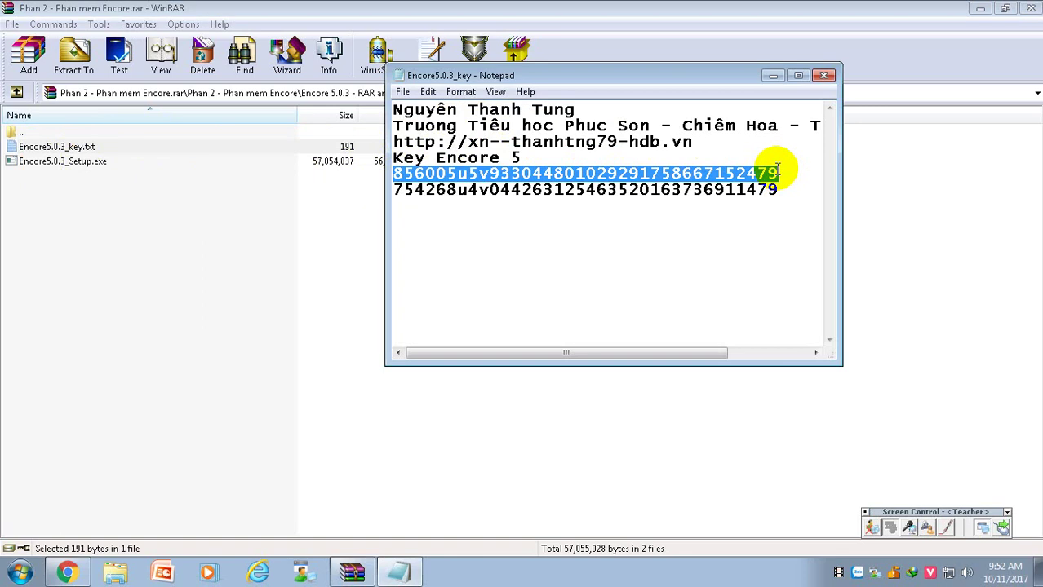
pyautogui.rightClick(756, 169)
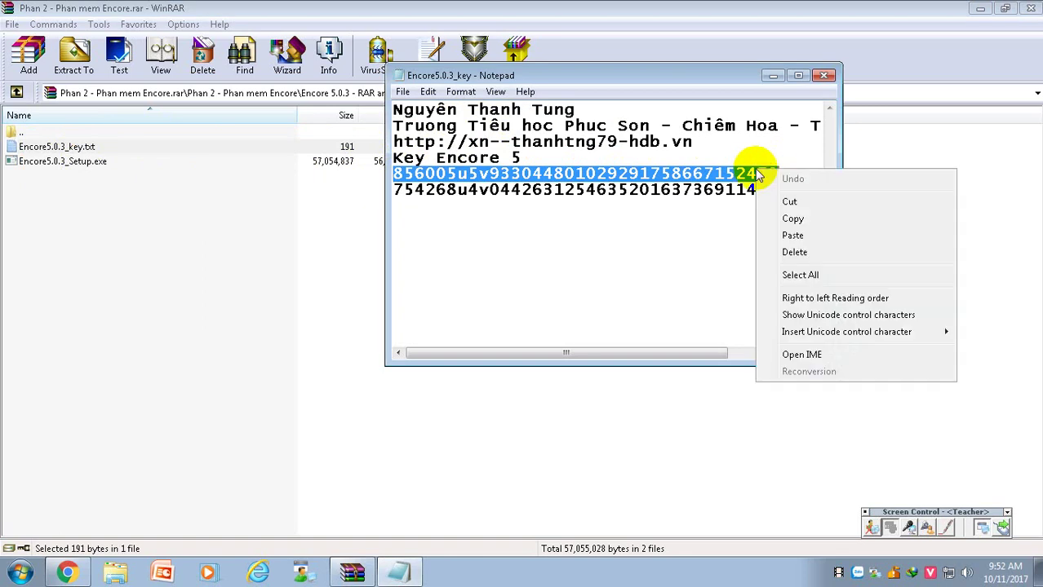
pyautogui.click(793, 219)
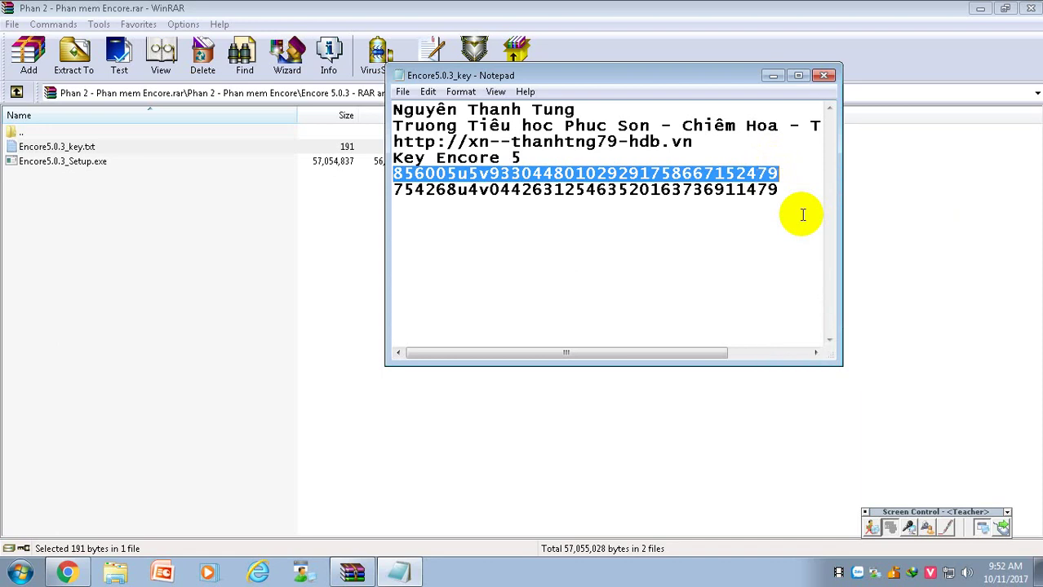
# Step: Launch Encore5.0.3_Setup.exe from the archive, minimize the open windows and allow the installer to make changes to the computer
pyautogui.click(34, 167)
pyautogui.doubleClick(34, 167)
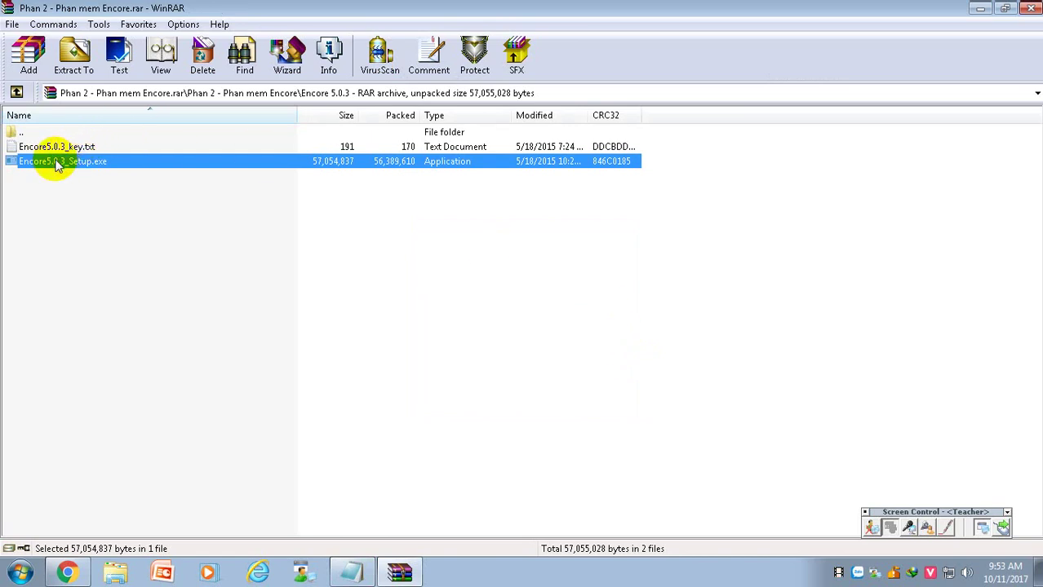
pyautogui.click(979, 10)
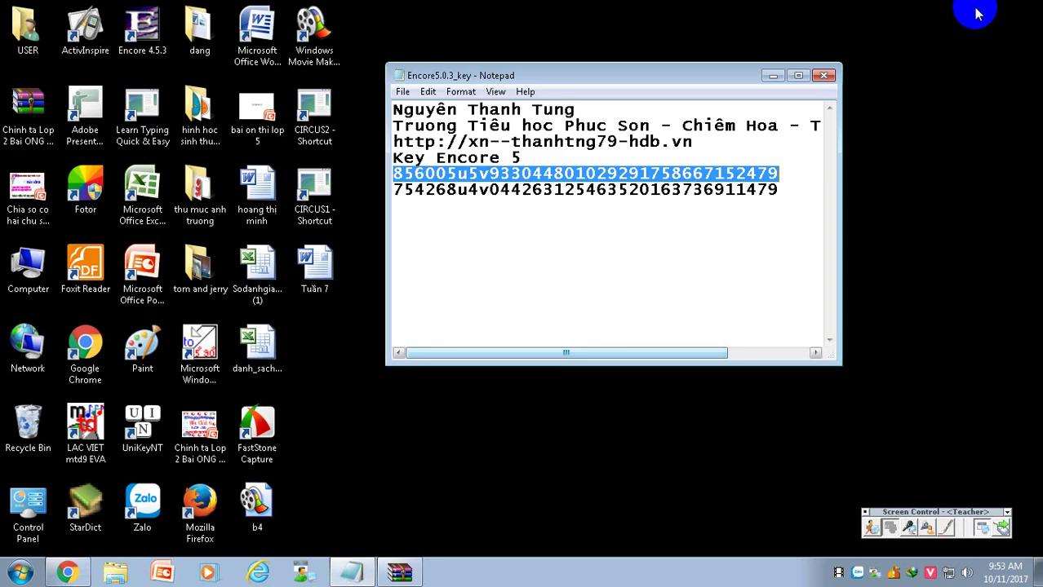
pyautogui.click(772, 75)
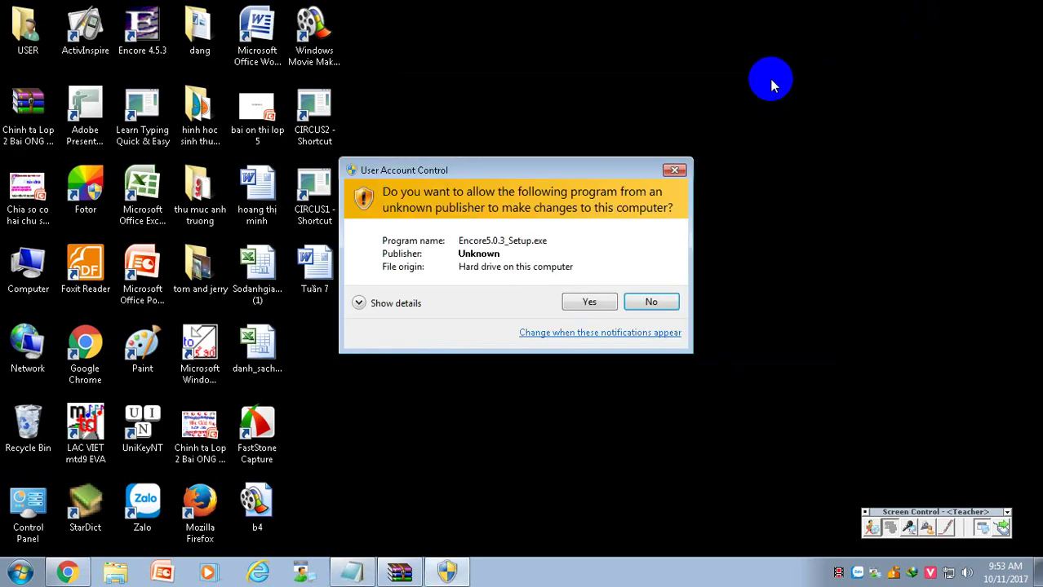
pyautogui.click(588, 303)
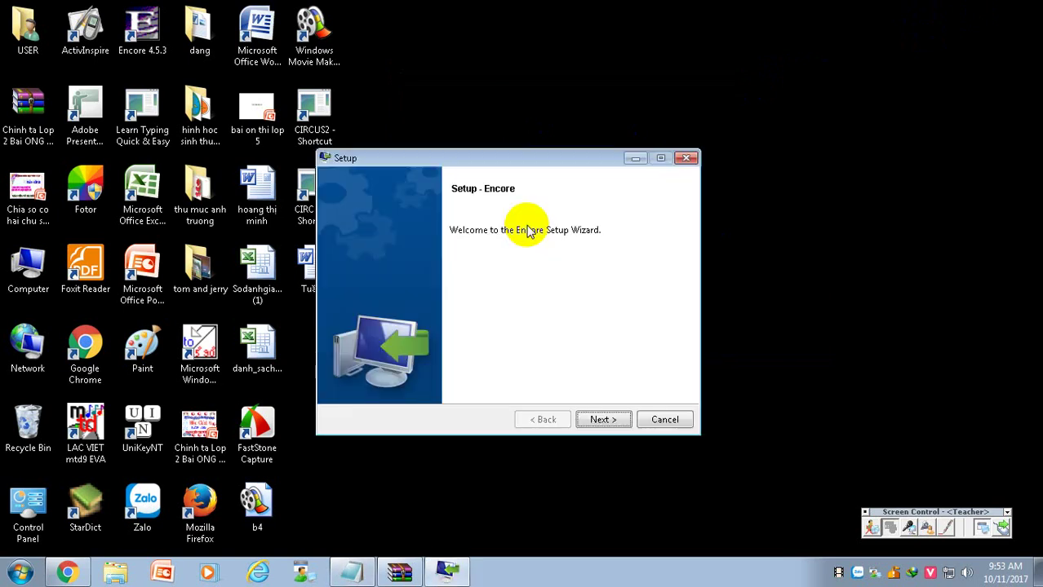
# Step: Accept the licence agreement, install Encore to C:\Program Files\Encore-5.0.3, finish the setup wizard and close the README
pyautogui.click(604, 418)
pyautogui.click(478, 369)
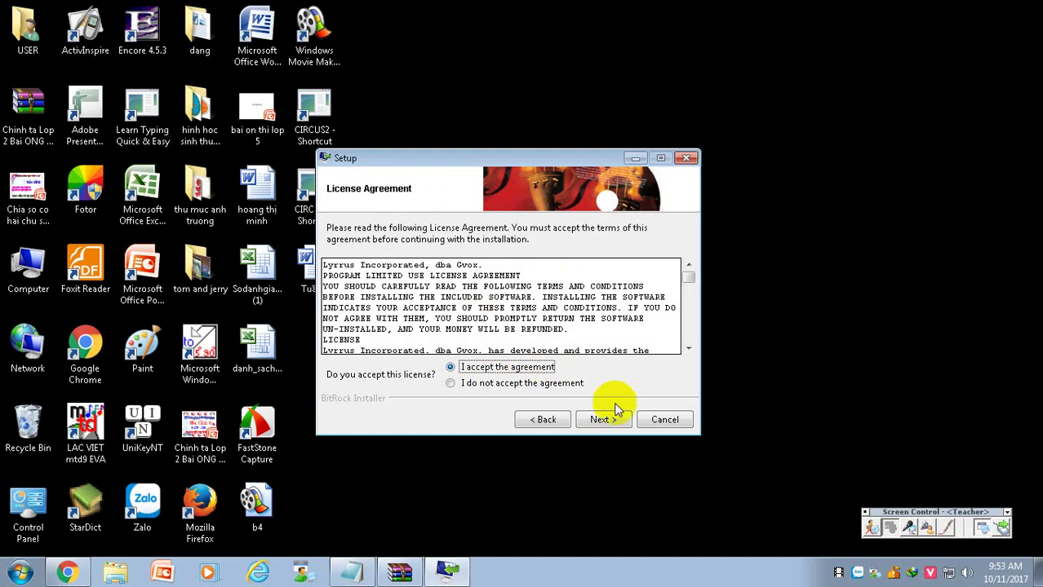
pyautogui.click(602, 419)
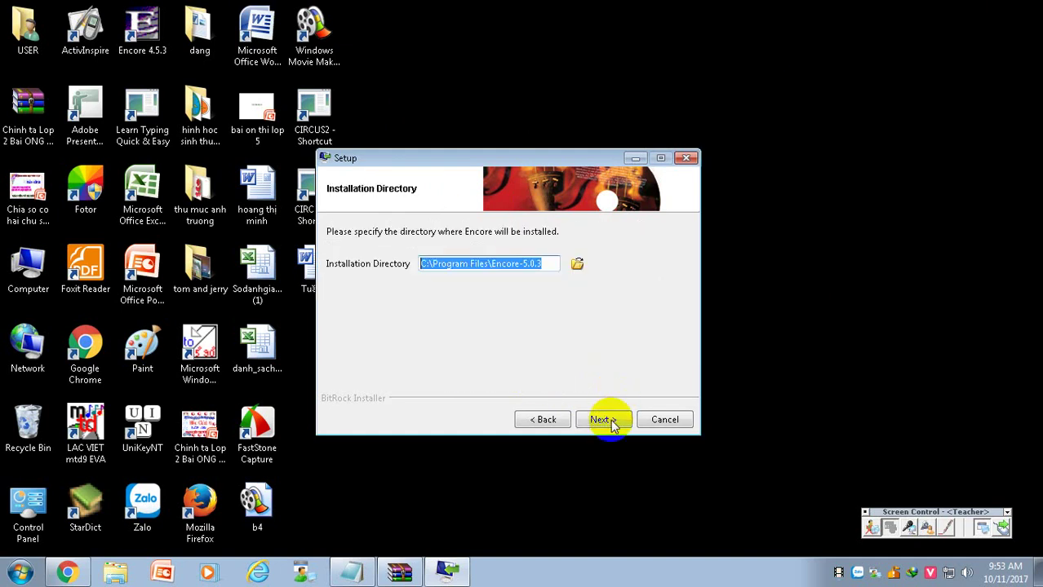
pyautogui.click(601, 420)
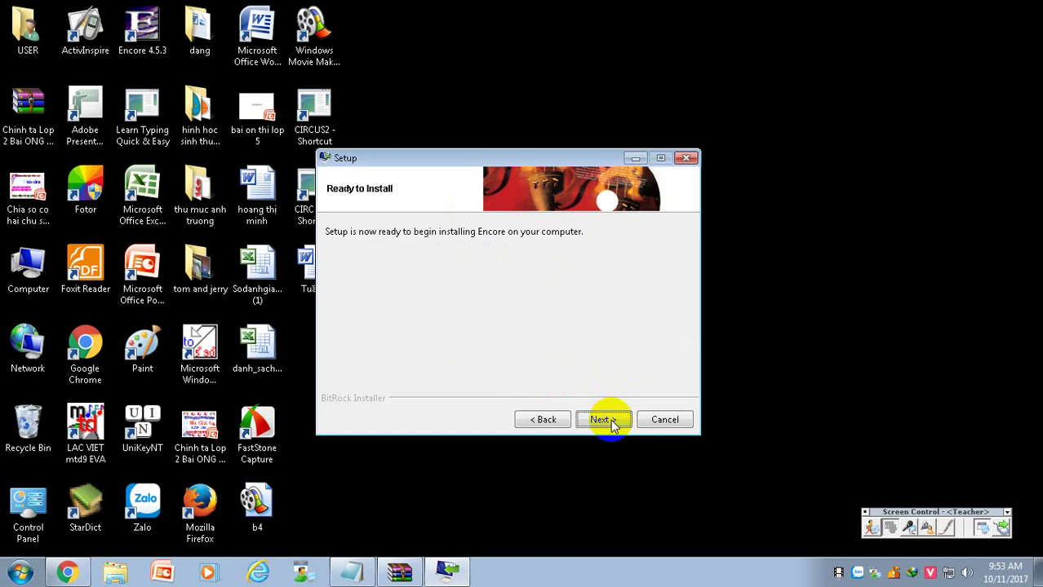
pyautogui.click(601, 420)
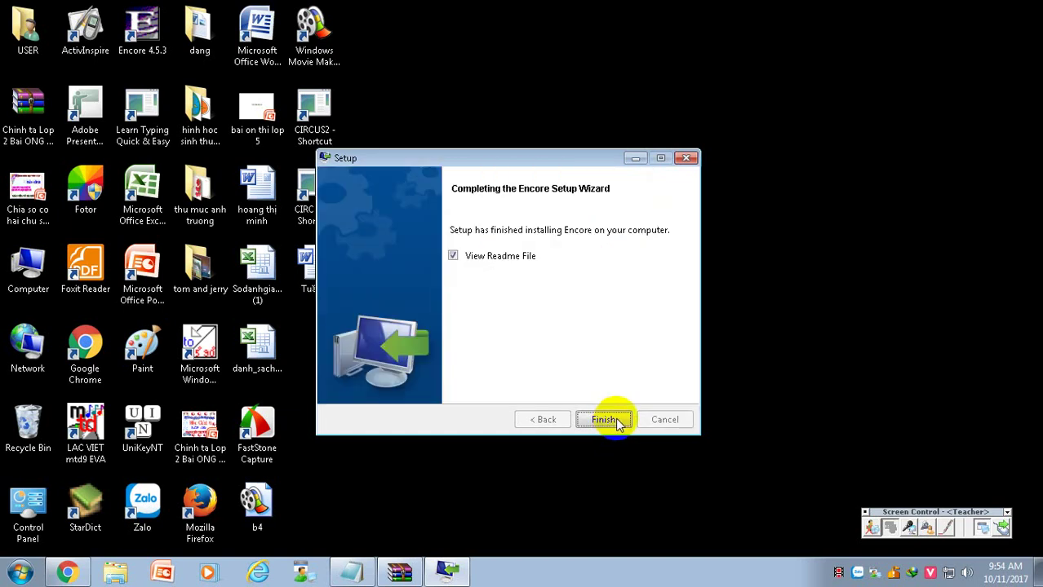
pyautogui.click(604, 419)
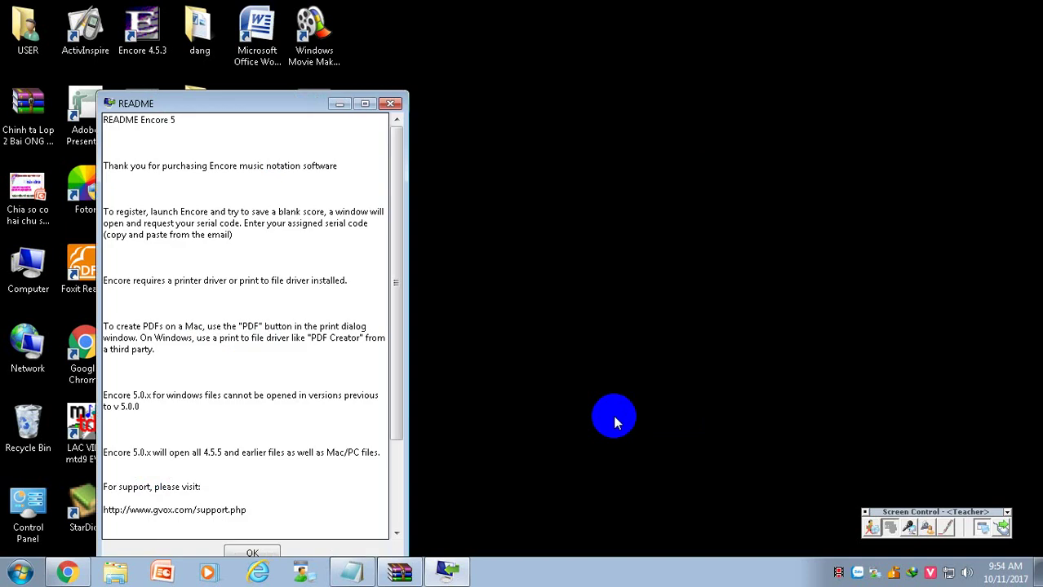
pyautogui.click(390, 105)
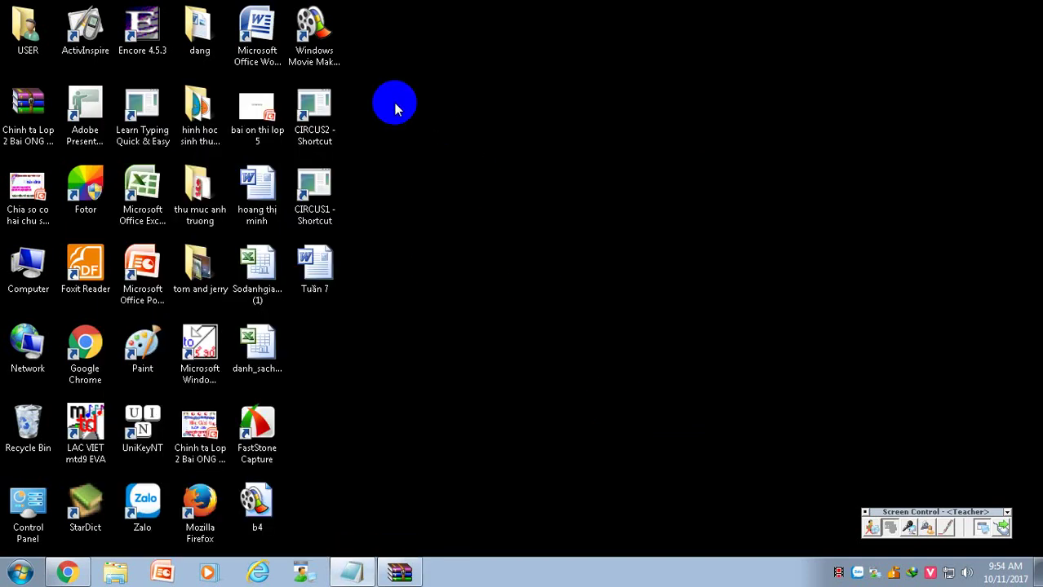
# Step: Launch the newly installed Encore 5 from the installed programs and dismiss its startup notice
pyautogui.click(19, 574)
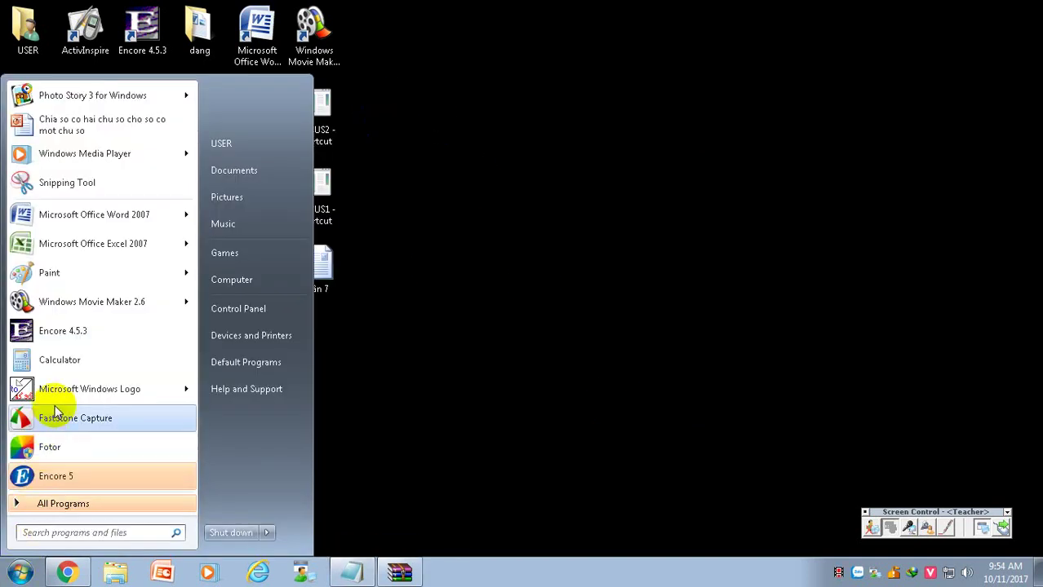
pyautogui.click(57, 482)
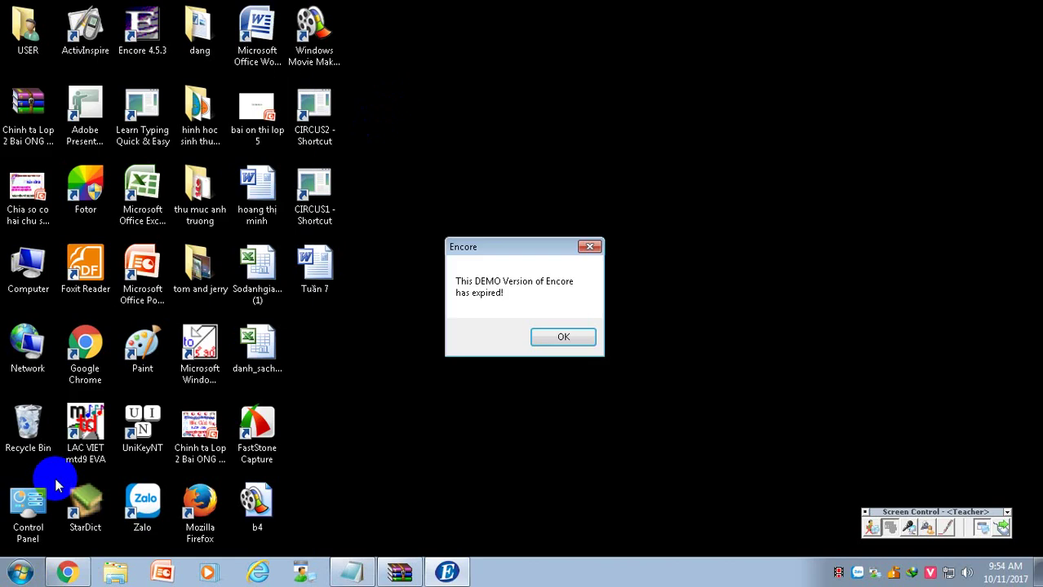
pyautogui.click(571, 339)
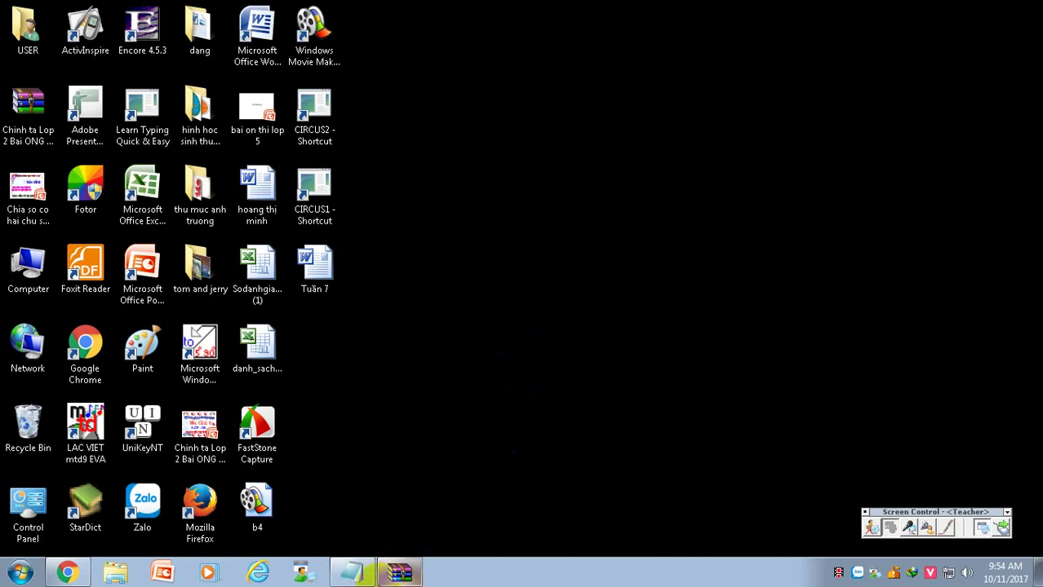
# Step: Review the licence keys in Encore5.0.3_key.txt from the archive, and close the text file and the archive window
pyautogui.click(406, 575)
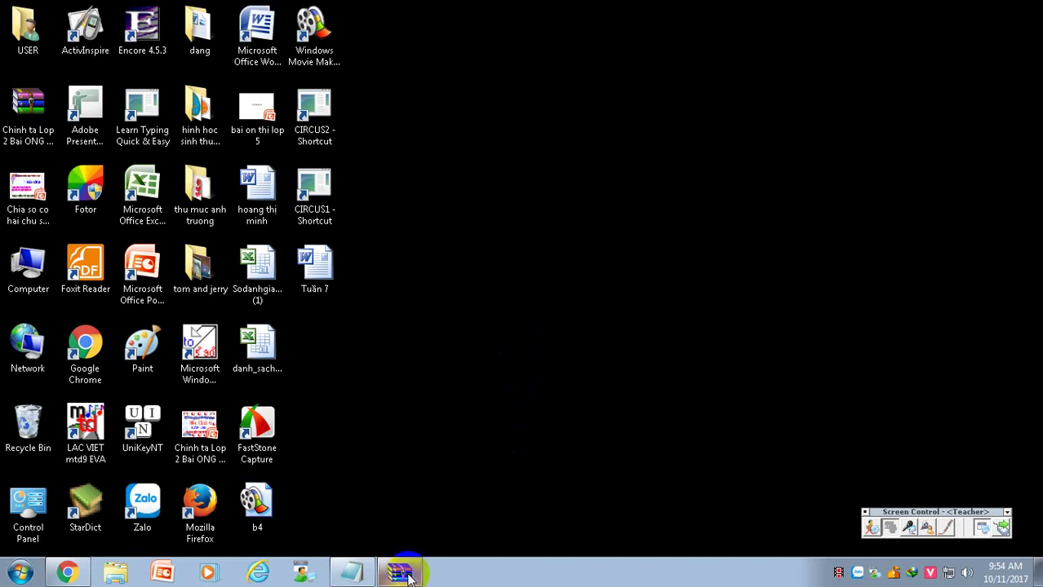
pyautogui.click(405, 573)
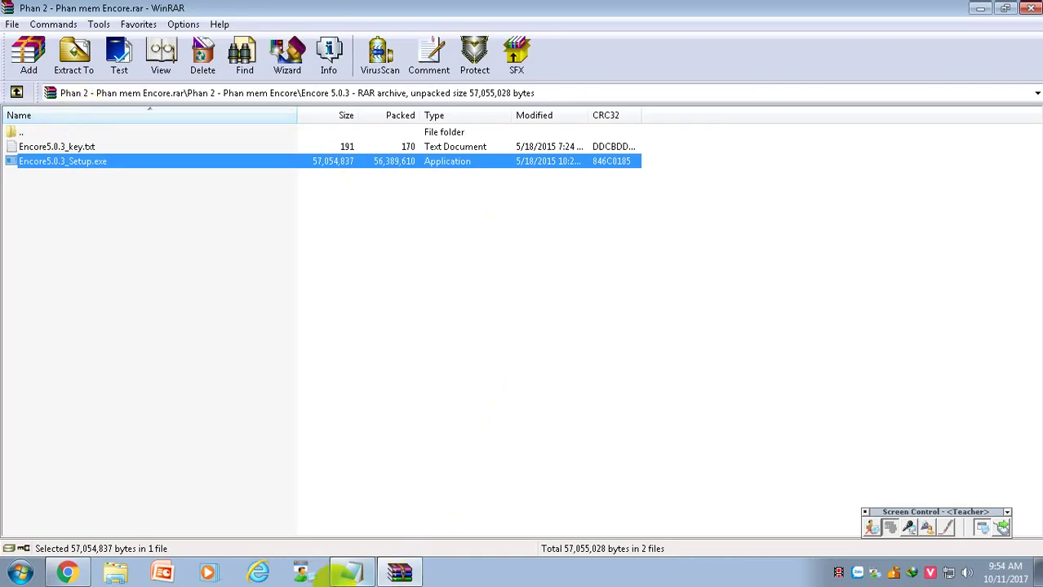
pyautogui.doubleClick(65, 146)
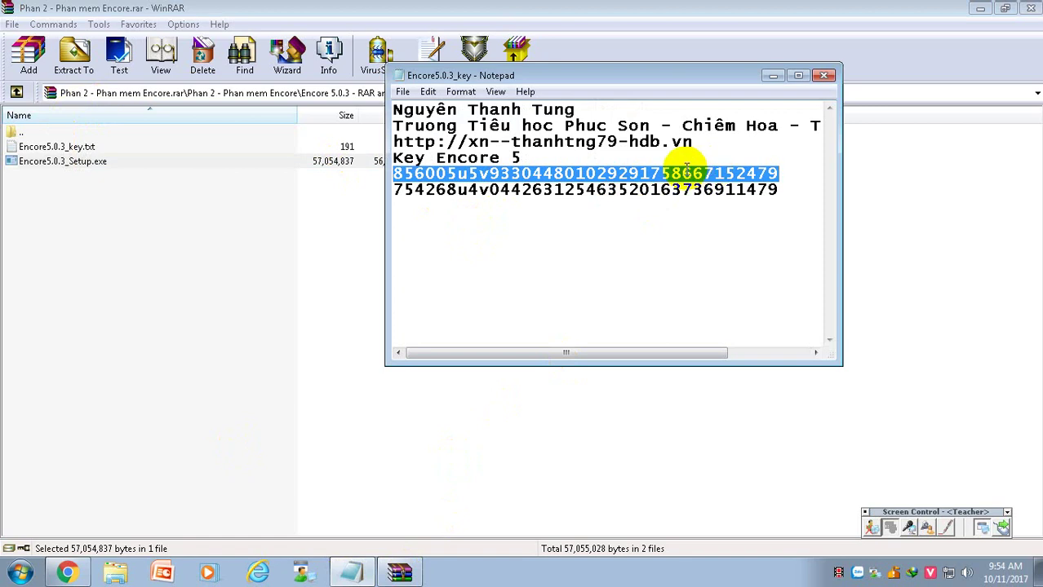
pyautogui.click(822, 75)
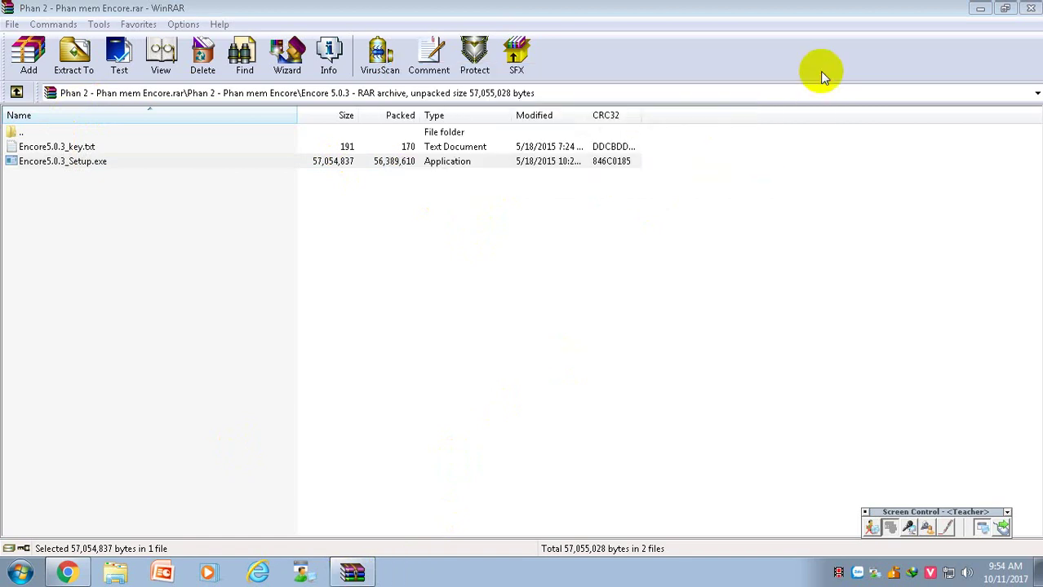
pyautogui.click(1029, 9)
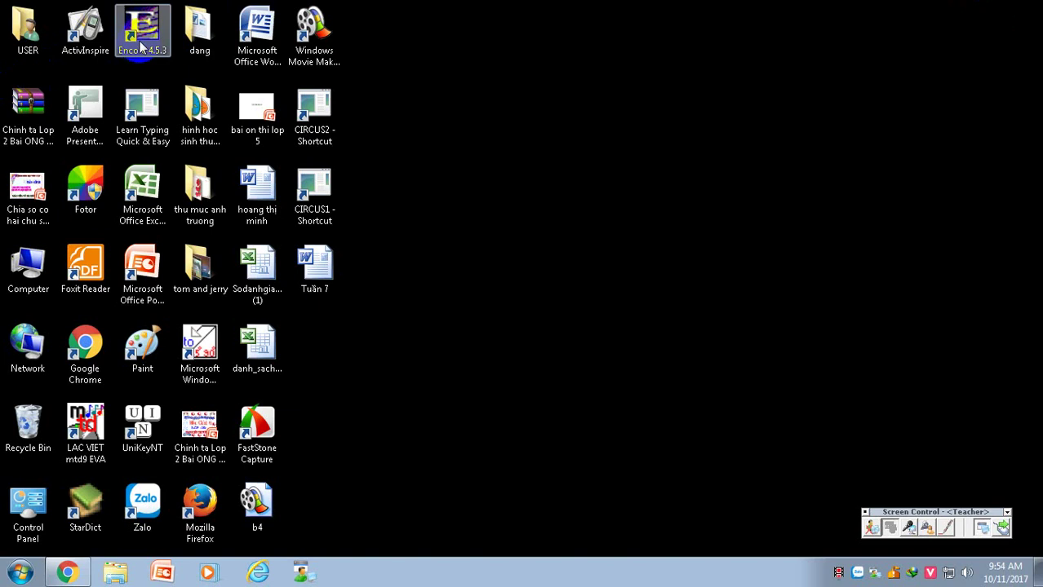
# Step: Browse drive Data1 (E:) to the Encore453Setup folder inside Quyen II - Lop 4
pyautogui.click(121, 574)
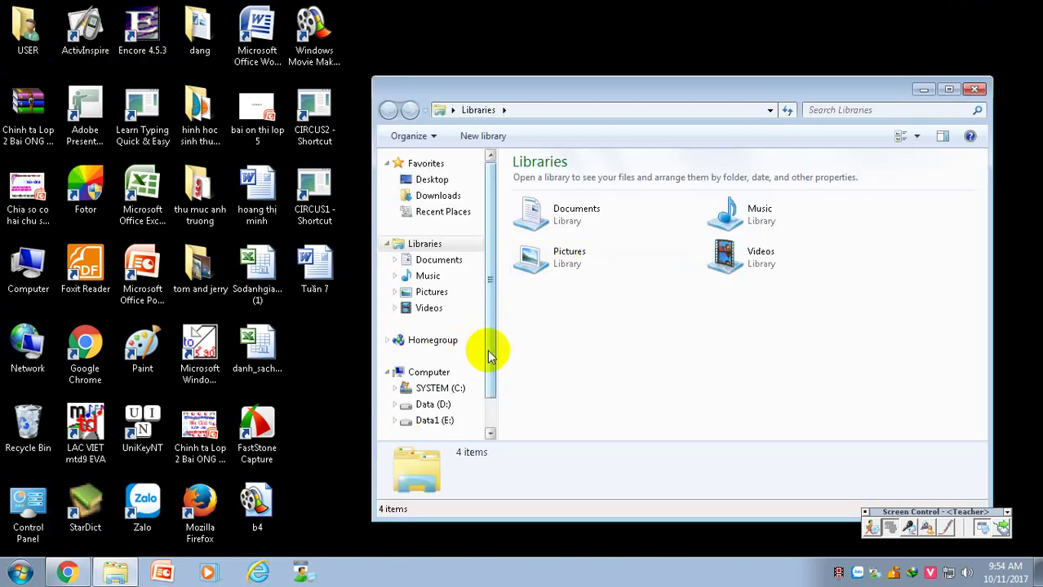
pyautogui.click(446, 406)
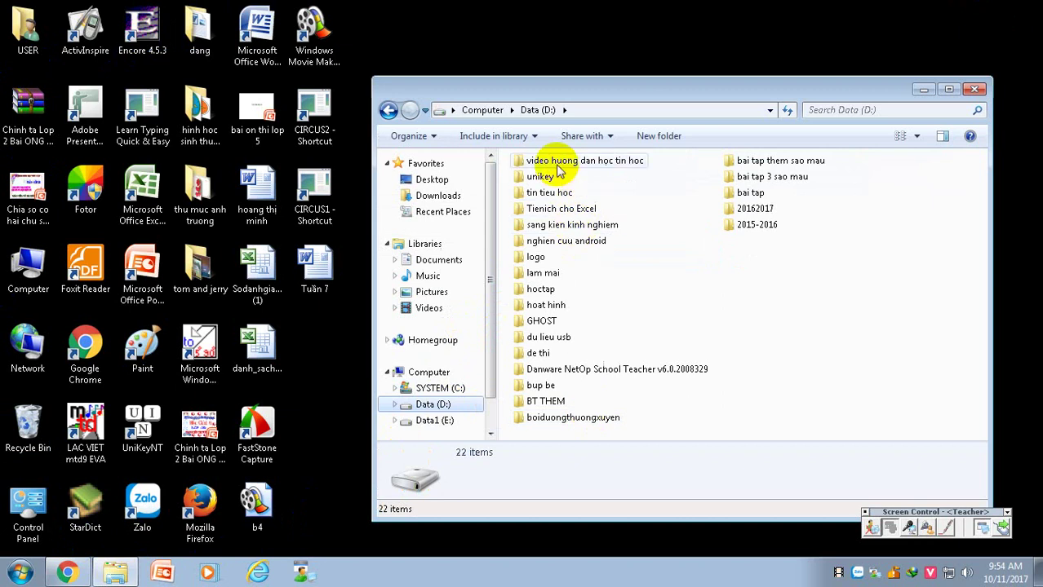
pyautogui.click(434, 420)
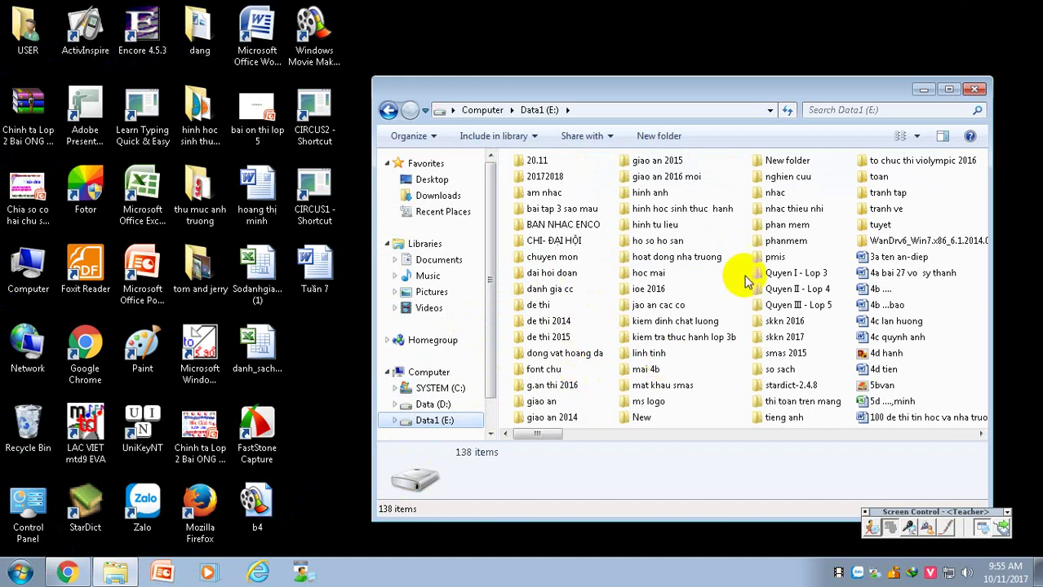
pyautogui.doubleClick(801, 290)
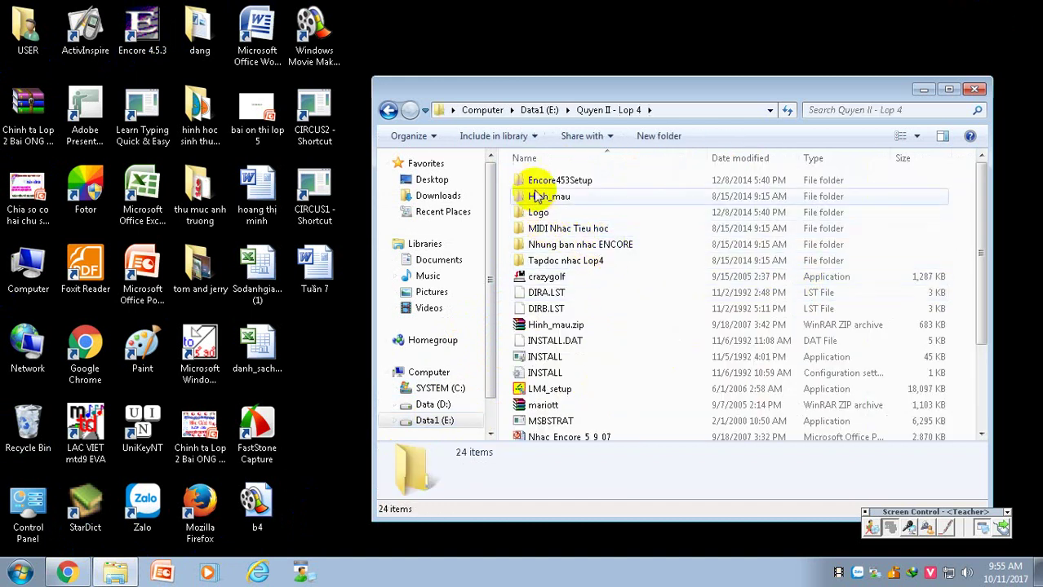
pyautogui.doubleClick(562, 180)
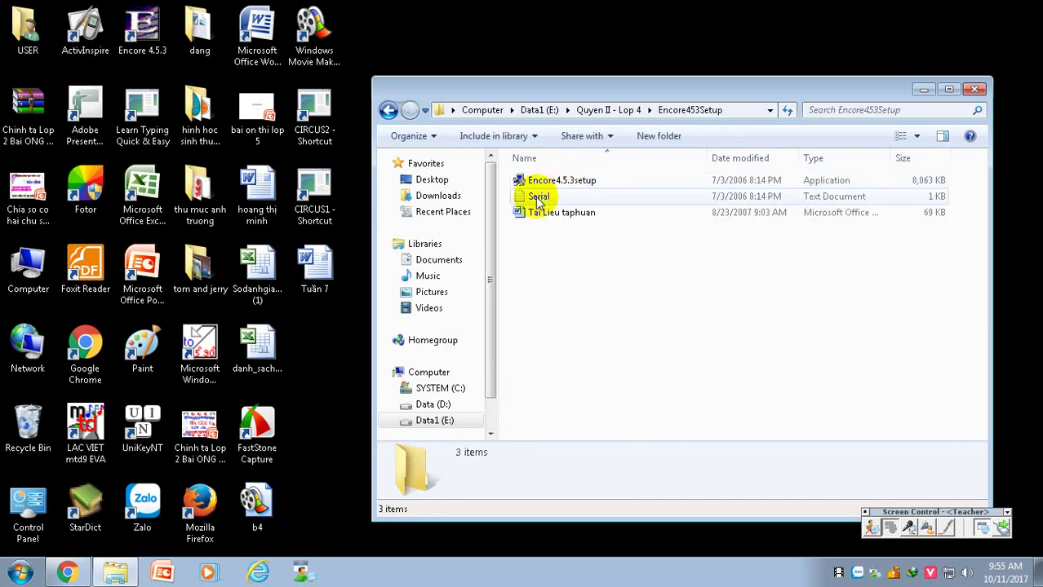
# Step: Open the Serial text file in Encore453Setup and copy the serial number
pyautogui.doubleClick(538, 199)
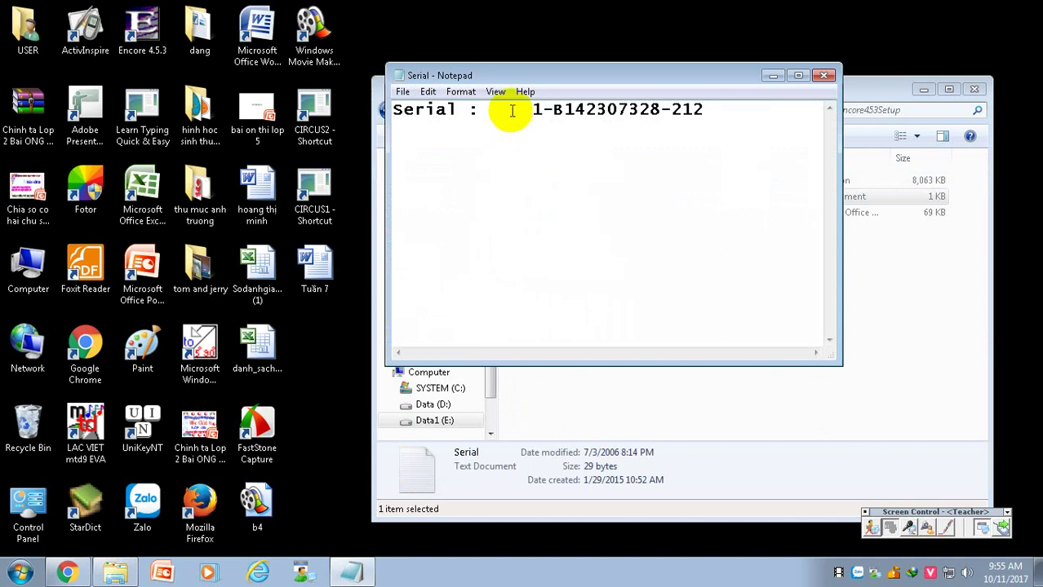
pyautogui.moveTo(531, 109); pyautogui.dragTo(721, 98)
pyautogui.hotkey('ctrl', 'c')
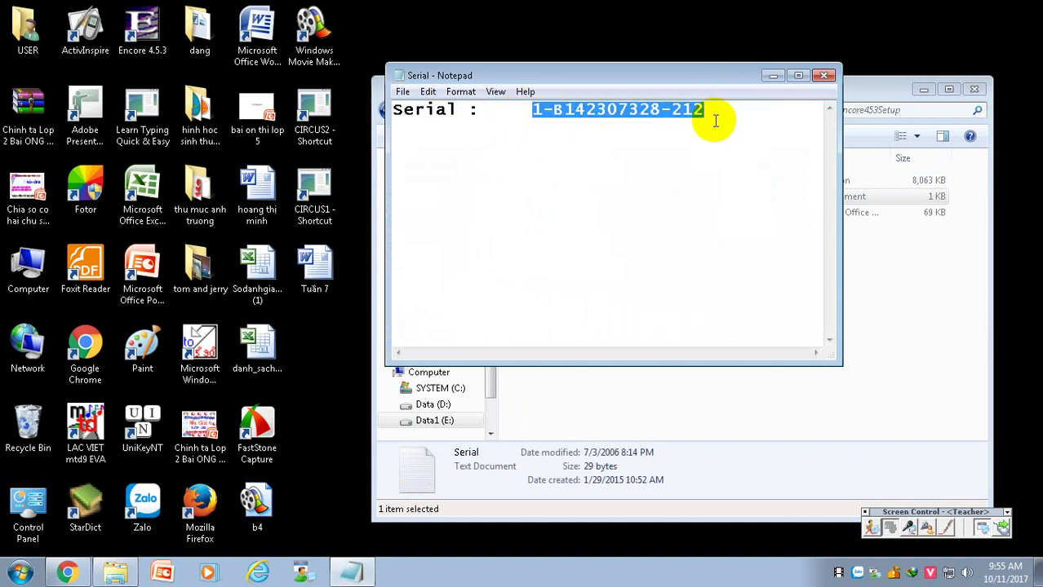
# Step: Launch Encore4.5.3setup from the Encore453Setup folder and allow it to make changes to the computer
pyautogui.click(888, 259)
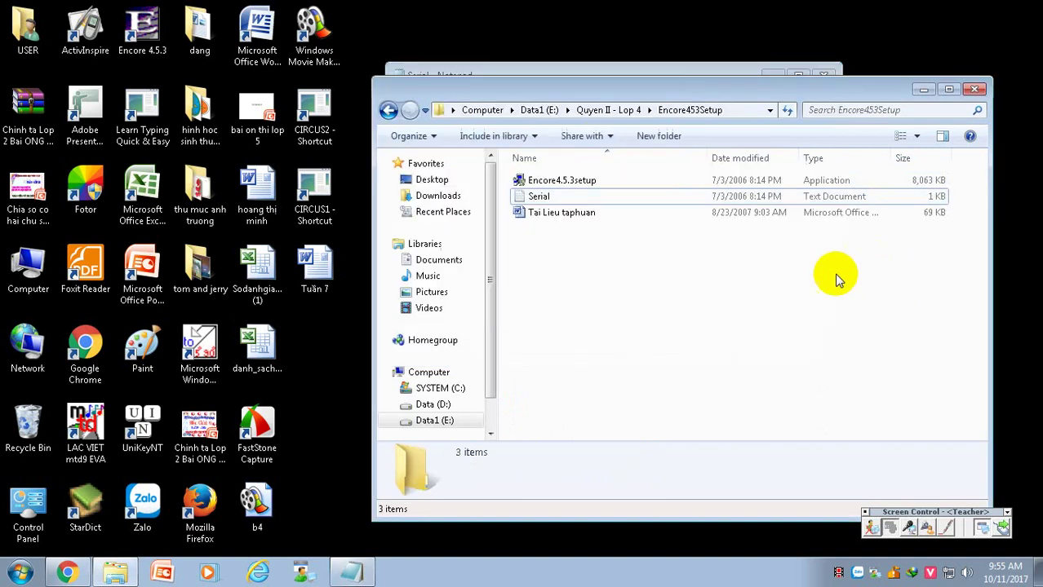
pyautogui.doubleClick(569, 184)
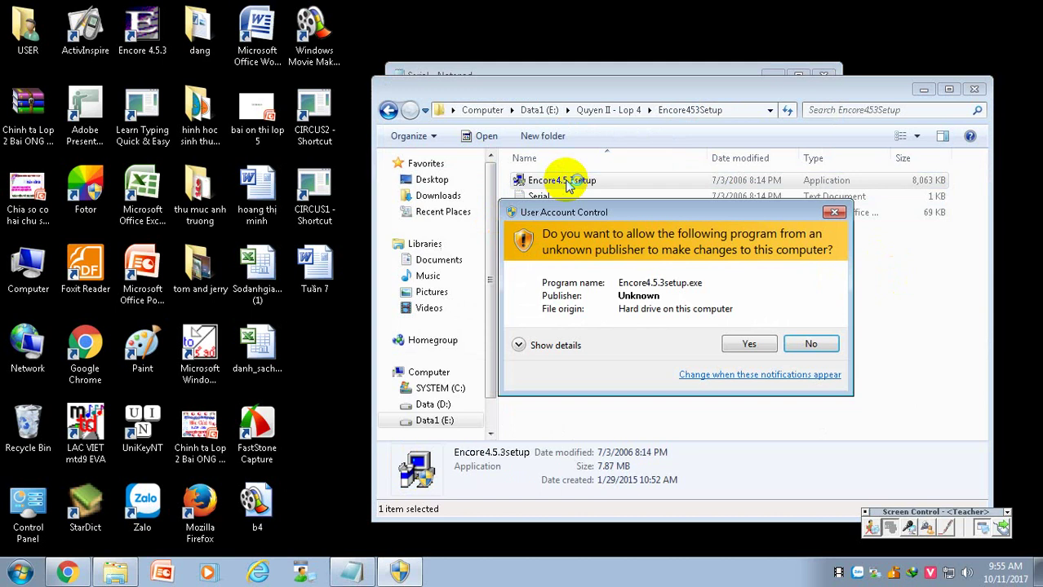
pyautogui.click(747, 346)
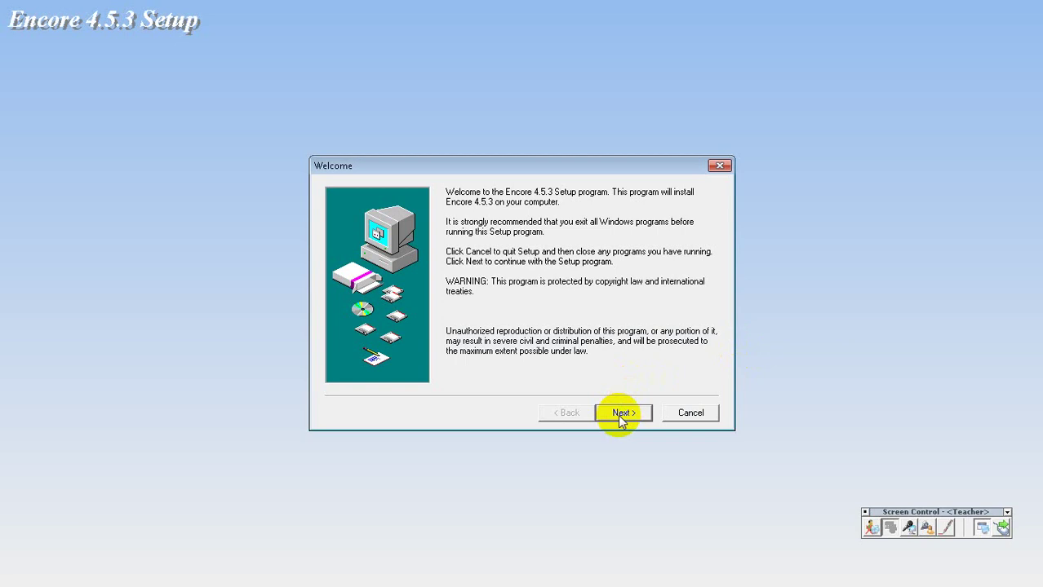
# Step: Accept the Encore 4.5.3 licence agreement, paste the copied serial number into the registration form and submit it
pyautogui.click(621, 414)
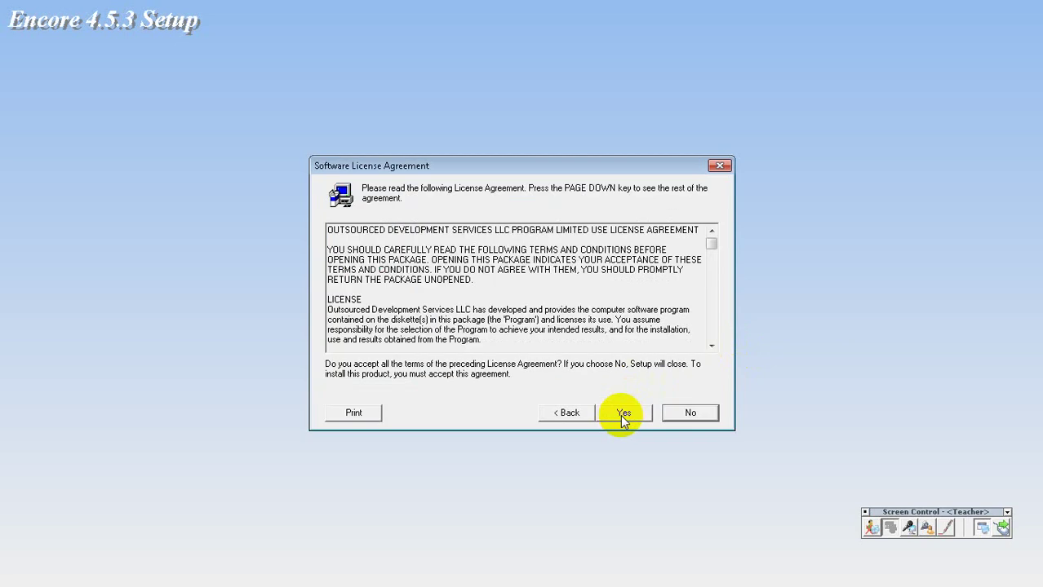
pyautogui.click(622, 413)
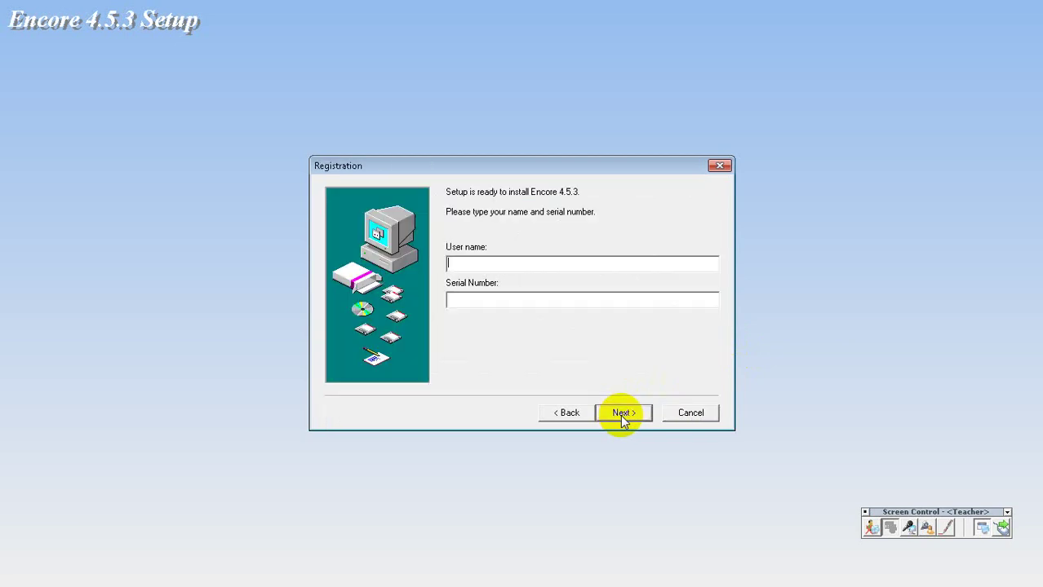
pyautogui.click(471, 304)
pyautogui.hotkey('ctrl', 'v')
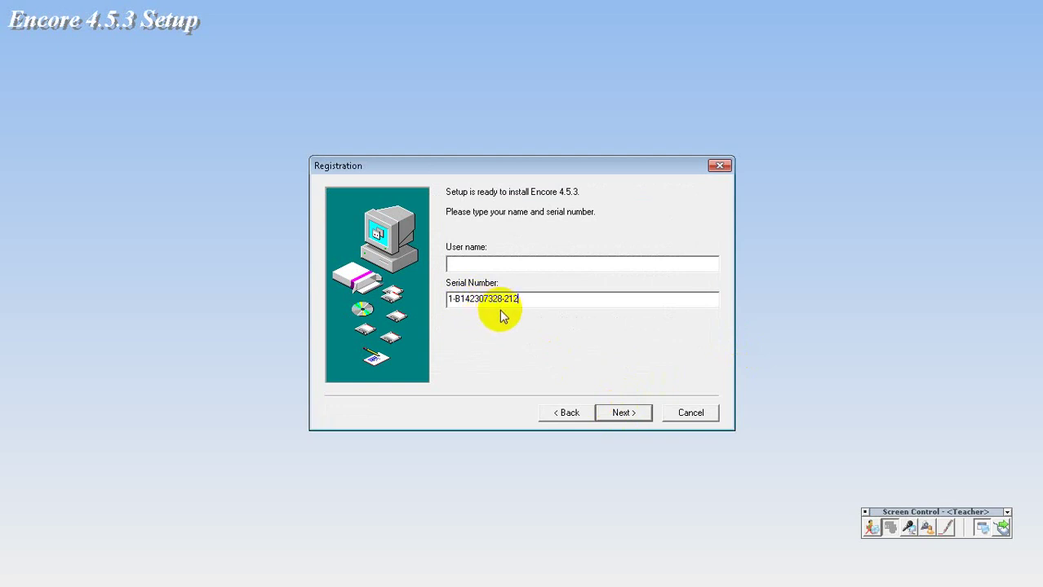
pyautogui.click(475, 265)
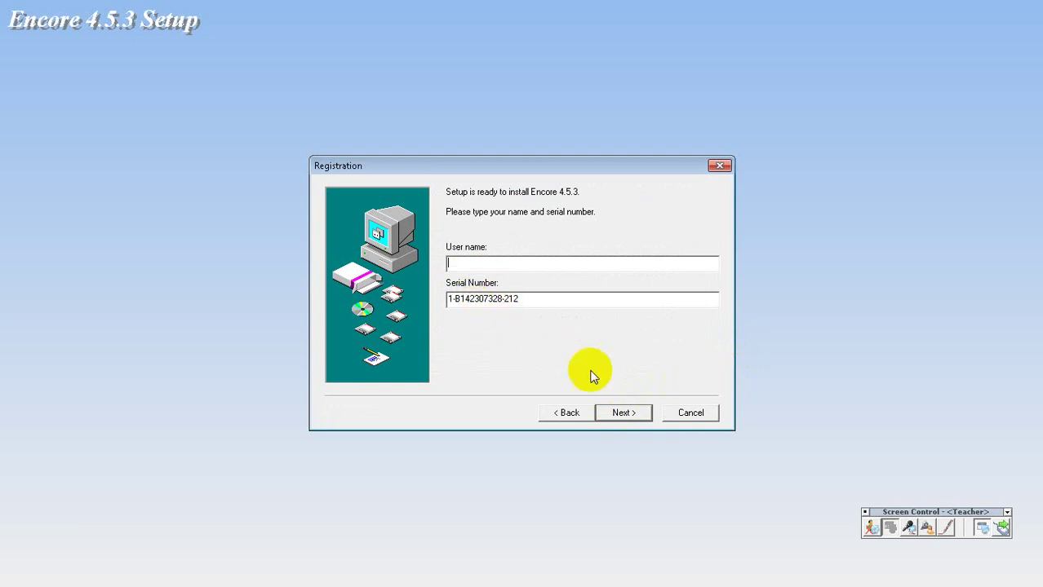
pyautogui.click(625, 415)
pyautogui.click(625, 416)
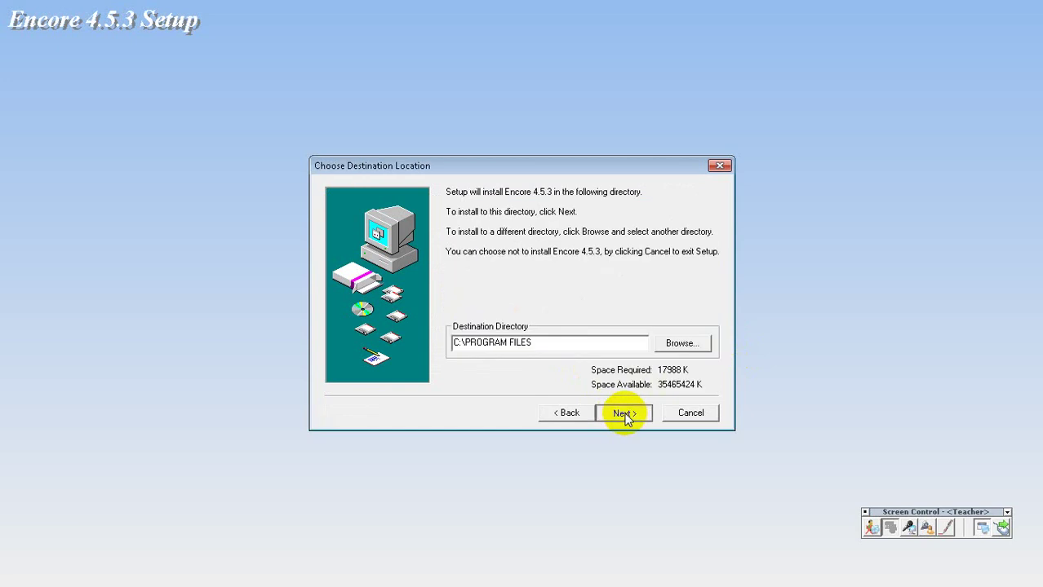
# Step: Install Encore 4.5.3 to C:\PROGRAM FILES, close the shortcut folders and end the setup without restarting the computer
pyautogui.click(624, 415)
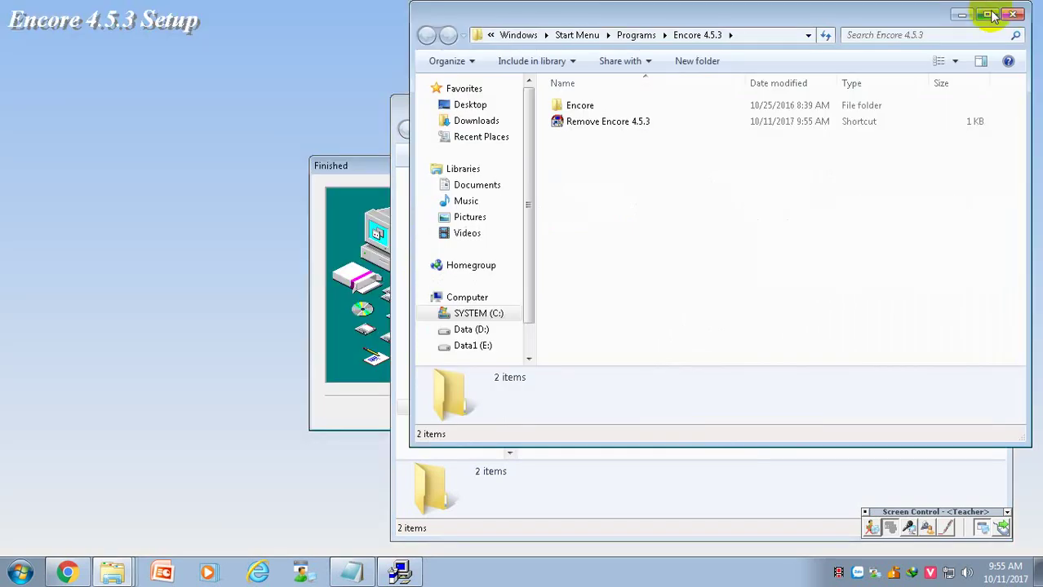
pyautogui.click(1012, 15)
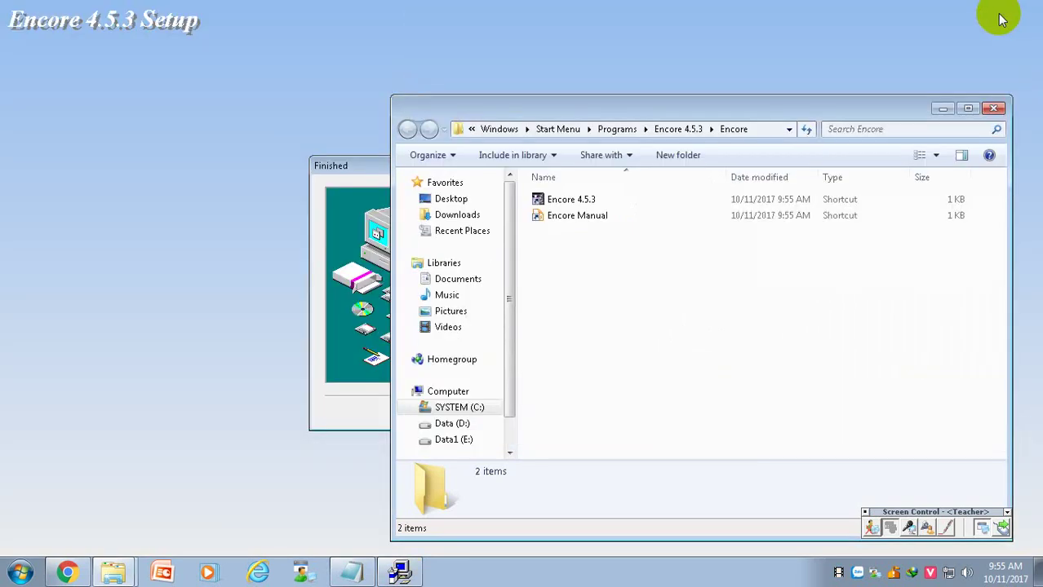
pyautogui.click(991, 110)
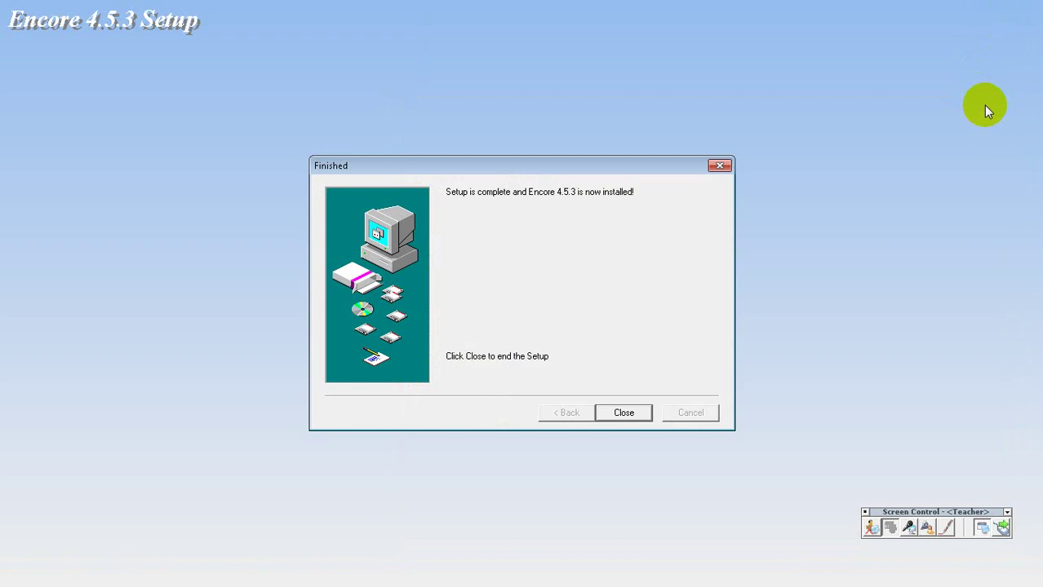
pyautogui.click(622, 414)
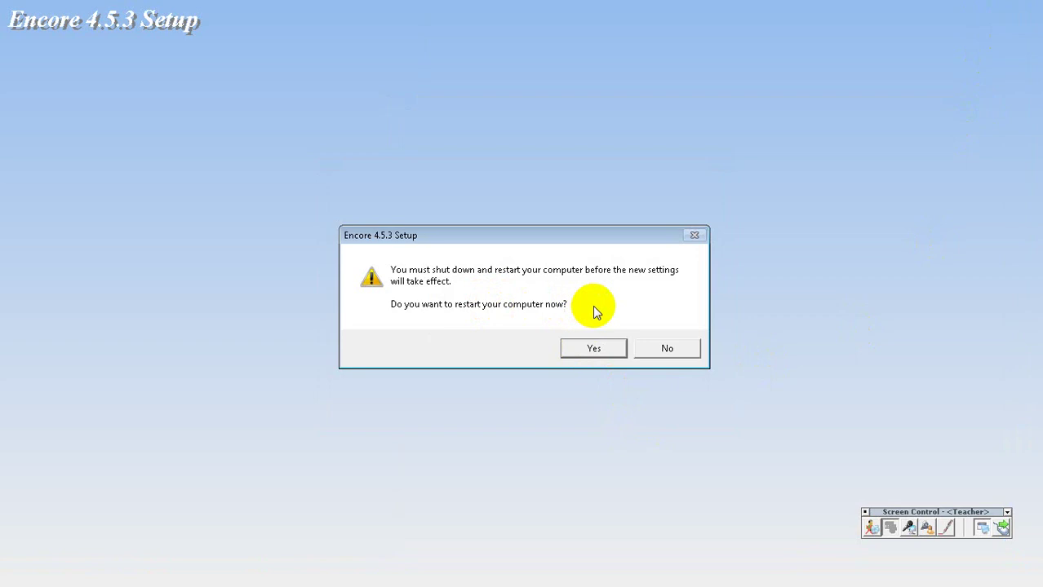
pyautogui.click(666, 350)
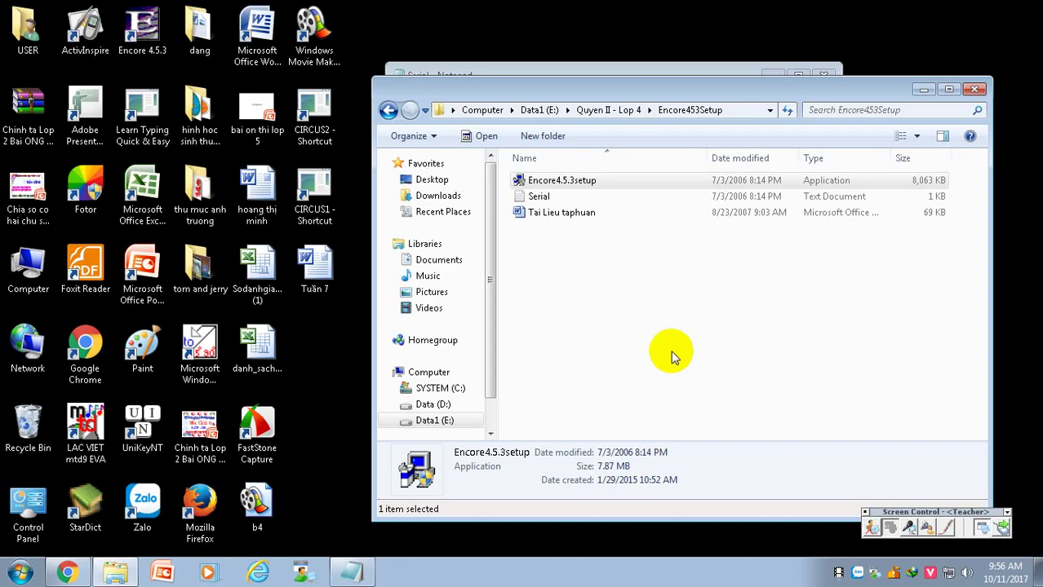
# Step: Close the Encore453Setup folder and the Serial file, and launch Encore 4.5.3 from the desktop
pyautogui.click(974, 89)
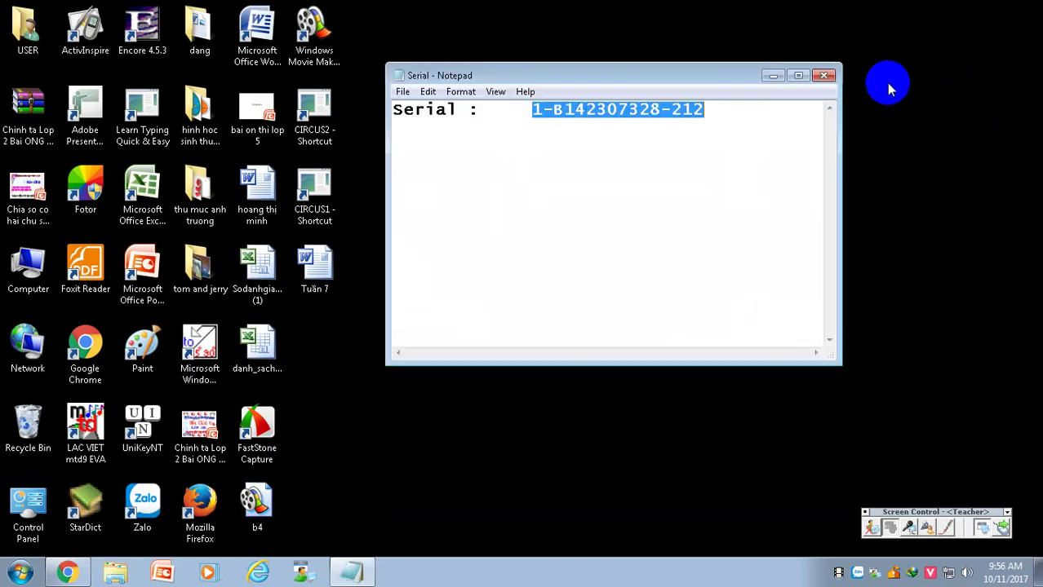
pyautogui.click(823, 73)
pyautogui.click(140, 29)
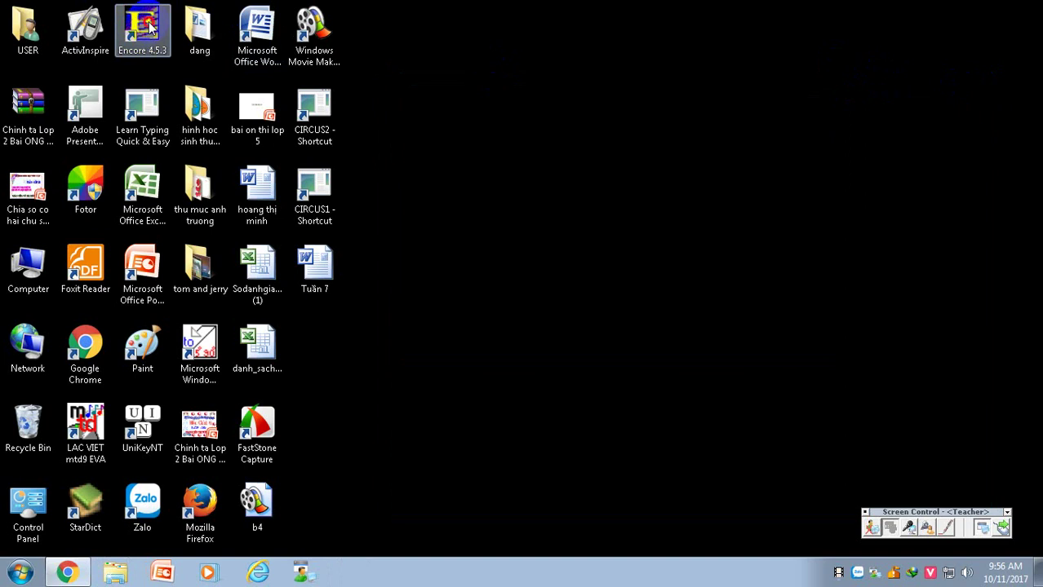
pyautogui.doubleClick(145, 28)
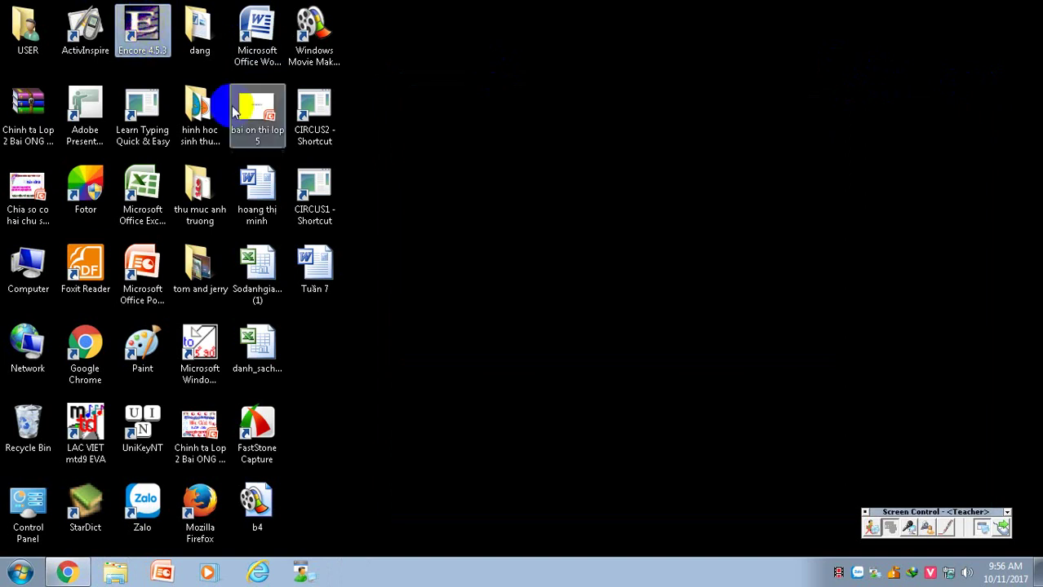
# Step: End the teacher screen control session and return to the Netop Teacher class window
pyautogui.click(1001, 528)
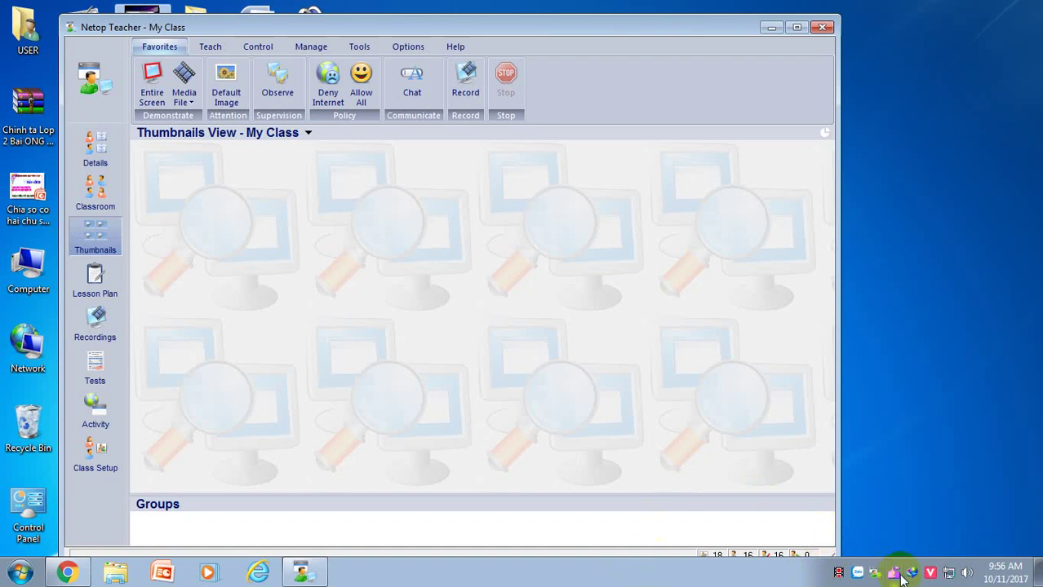